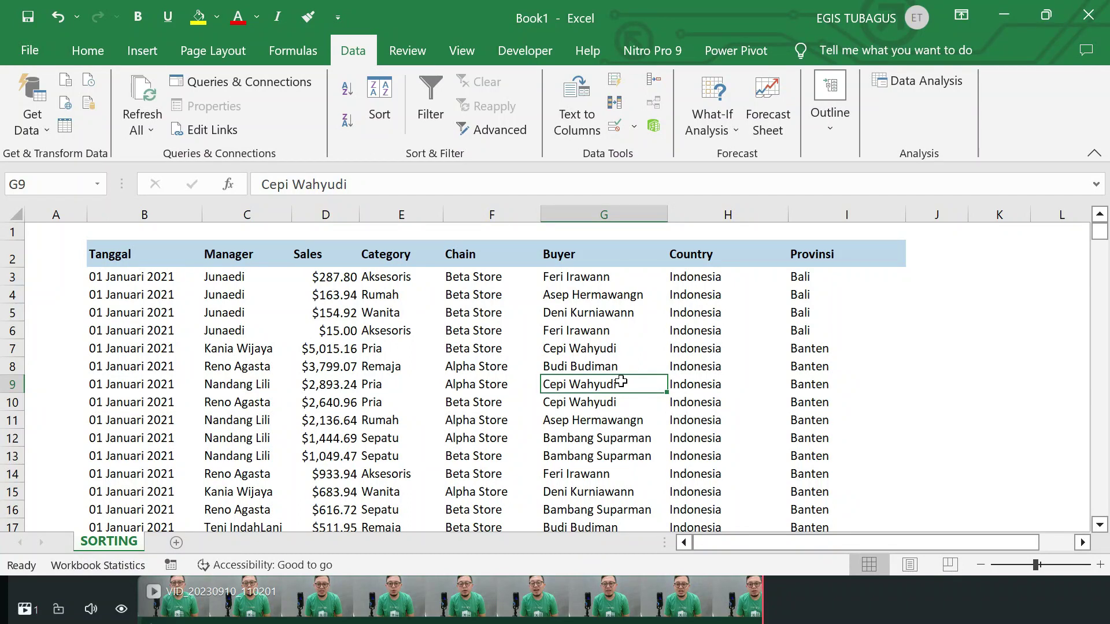
# Step: Highlight entries in each column in turn: Tanggal, Manager, Sales, Category, Chain, Buyer, Country, Provinsi
pyautogui.click(147, 272)
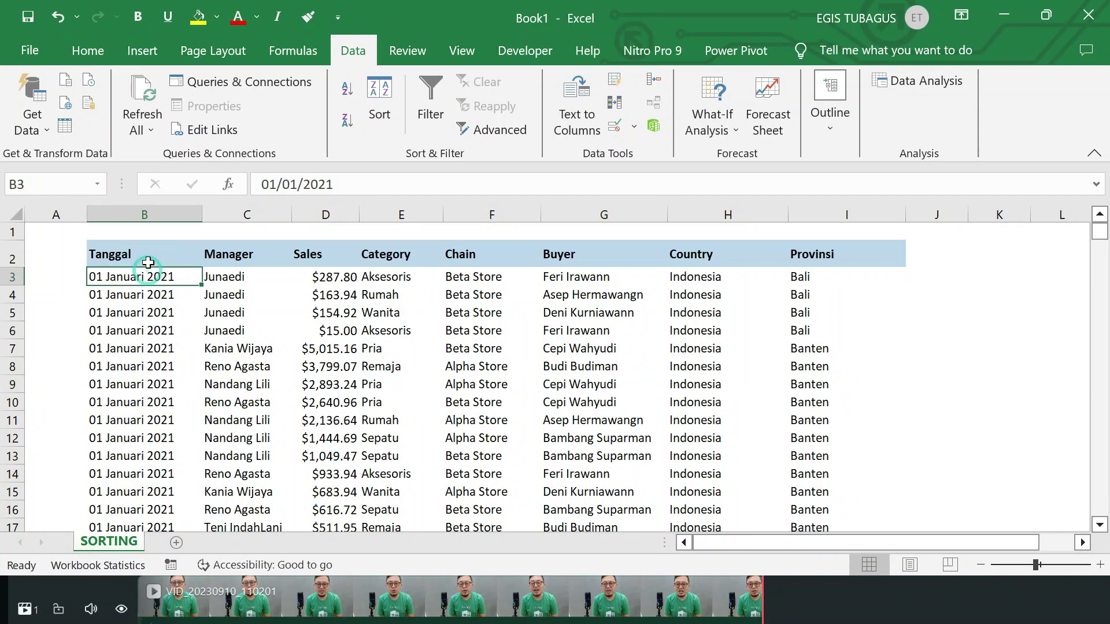
pyautogui.moveTo(147, 257); pyautogui.dragTo(147, 330)
pyautogui.moveTo(231, 258); pyautogui.dragTo(272, 383)
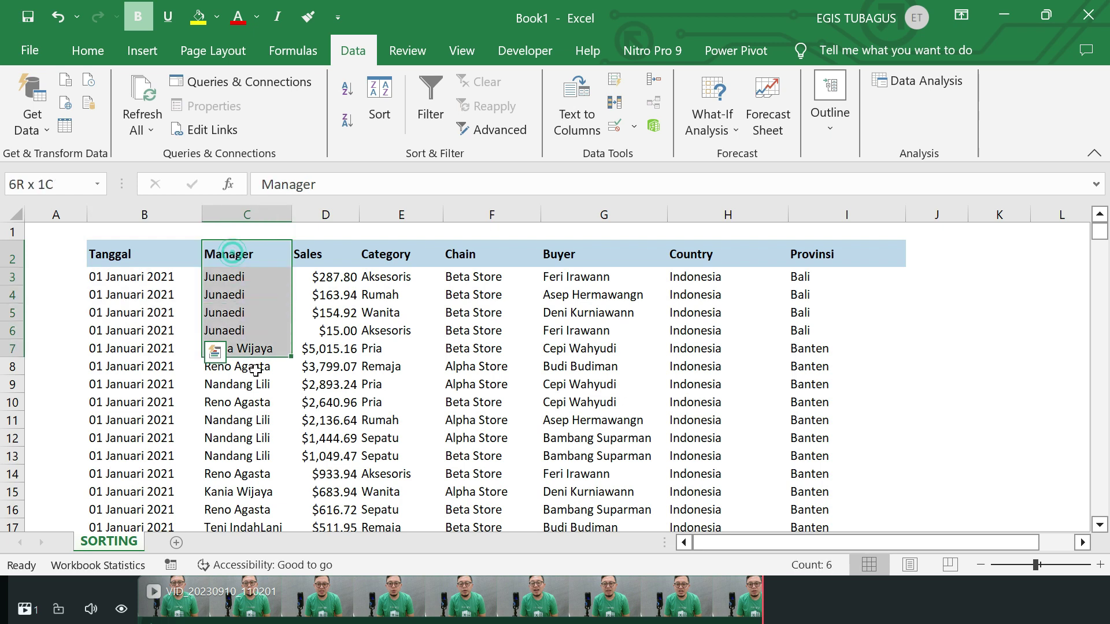
pyautogui.moveTo(317, 254); pyautogui.dragTo(334, 366)
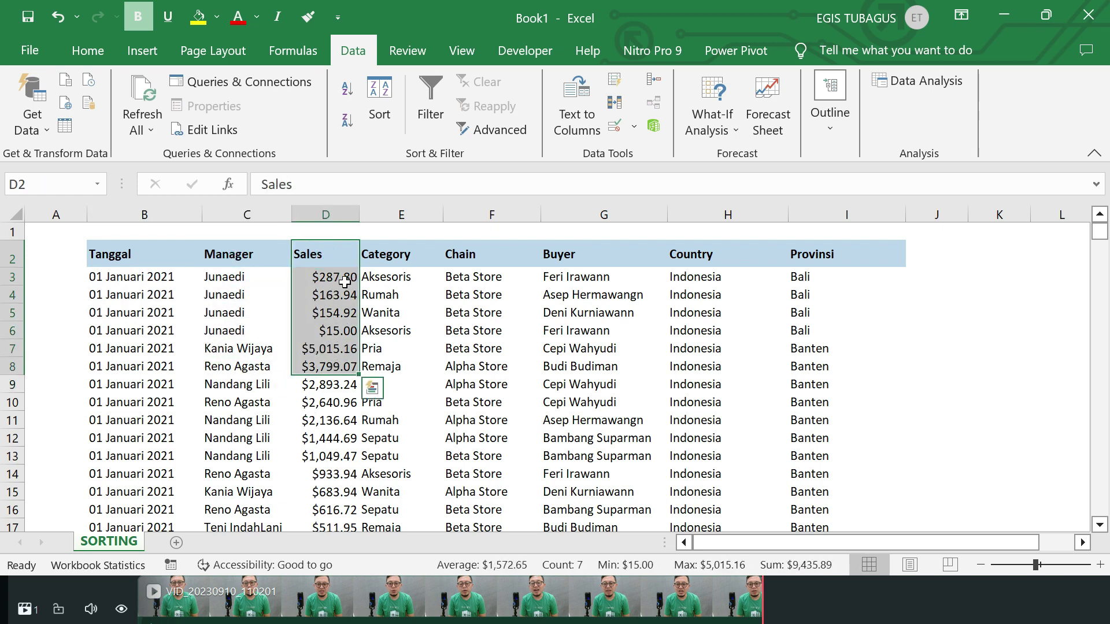
pyautogui.moveTo(397, 258); pyautogui.dragTo(392, 345)
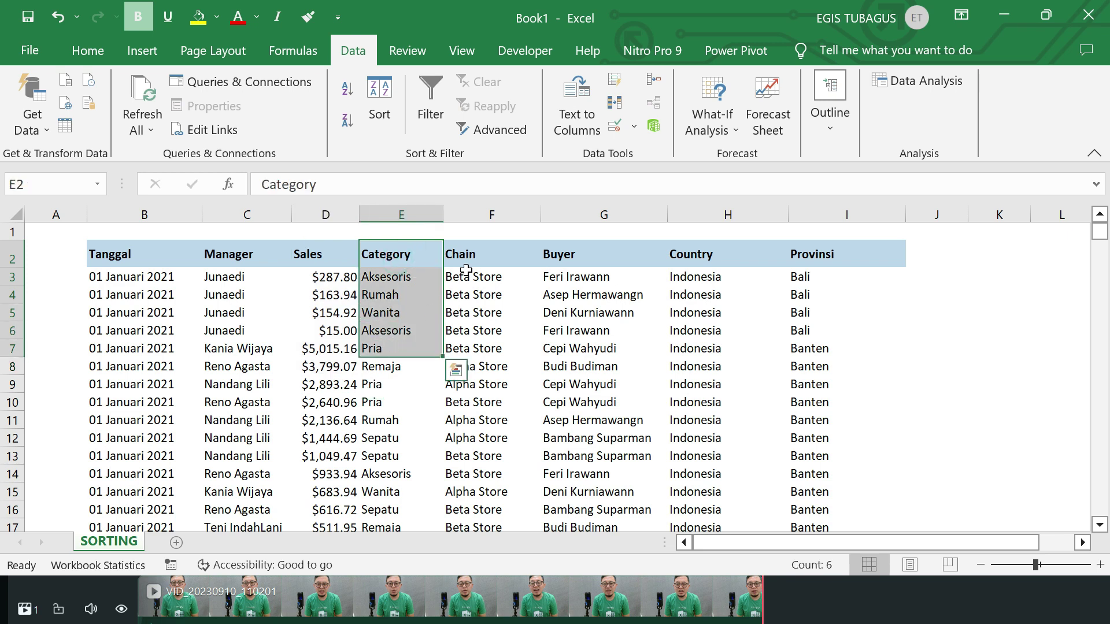
pyautogui.moveTo(466, 276); pyautogui.dragTo(491, 420)
pyautogui.moveTo(560, 284); pyautogui.dragTo(584, 438)
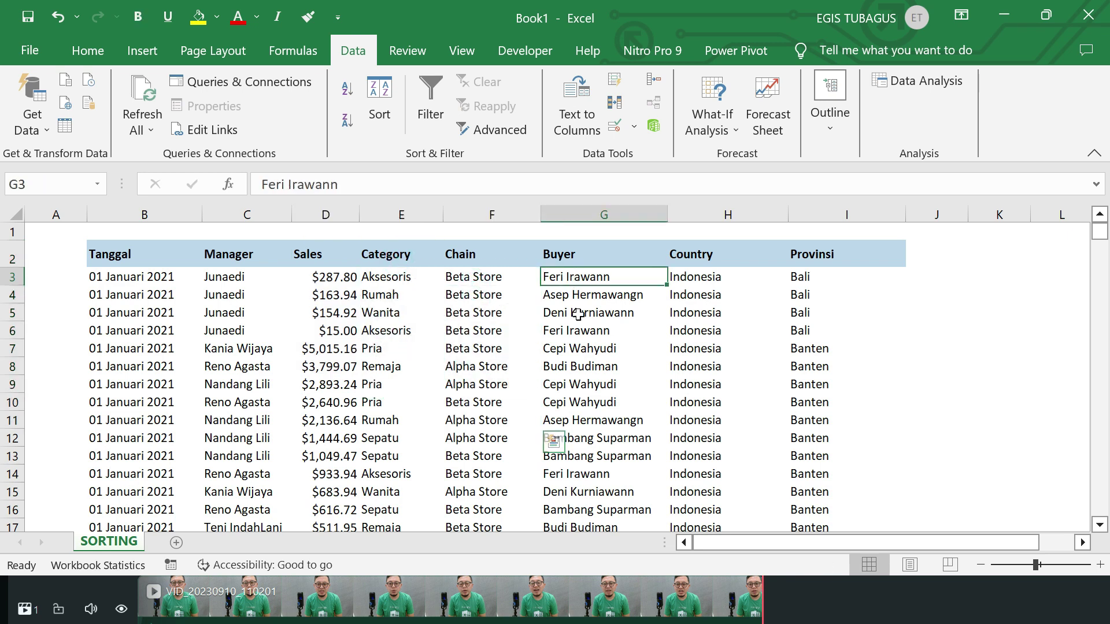
pyautogui.moveTo(697, 312); pyautogui.dragTo(723, 422)
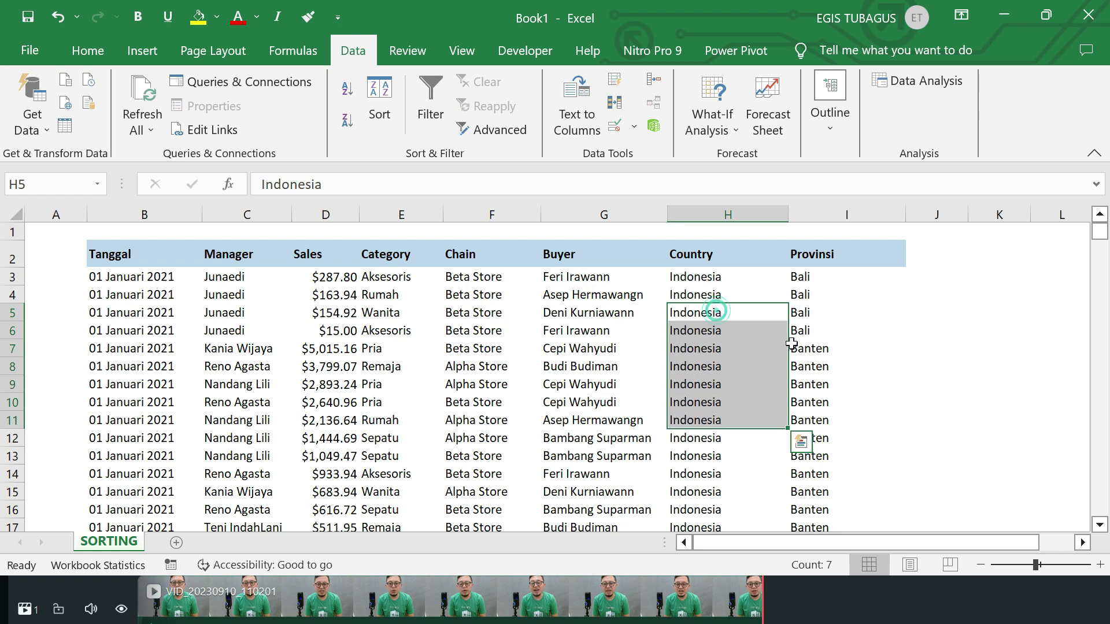
pyautogui.moveTo(812, 315); pyautogui.dragTo(832, 434)
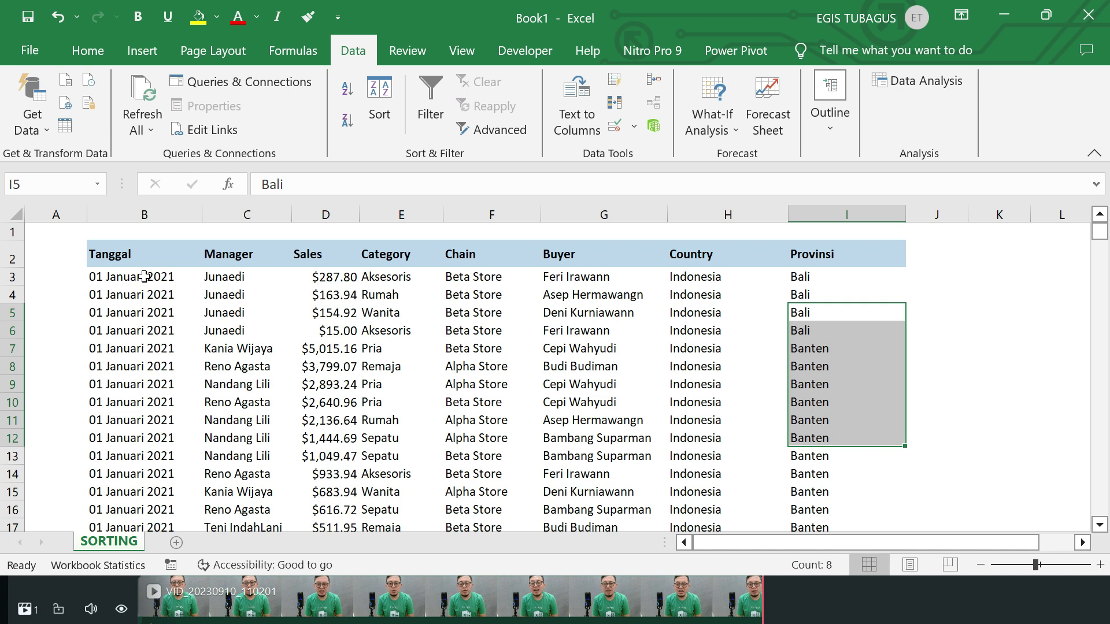
# Step: Select the whole data table from the Tanggal heading down, then deselect it
pyautogui.moveTo(144, 255); pyautogui.dragTo(781, 481)
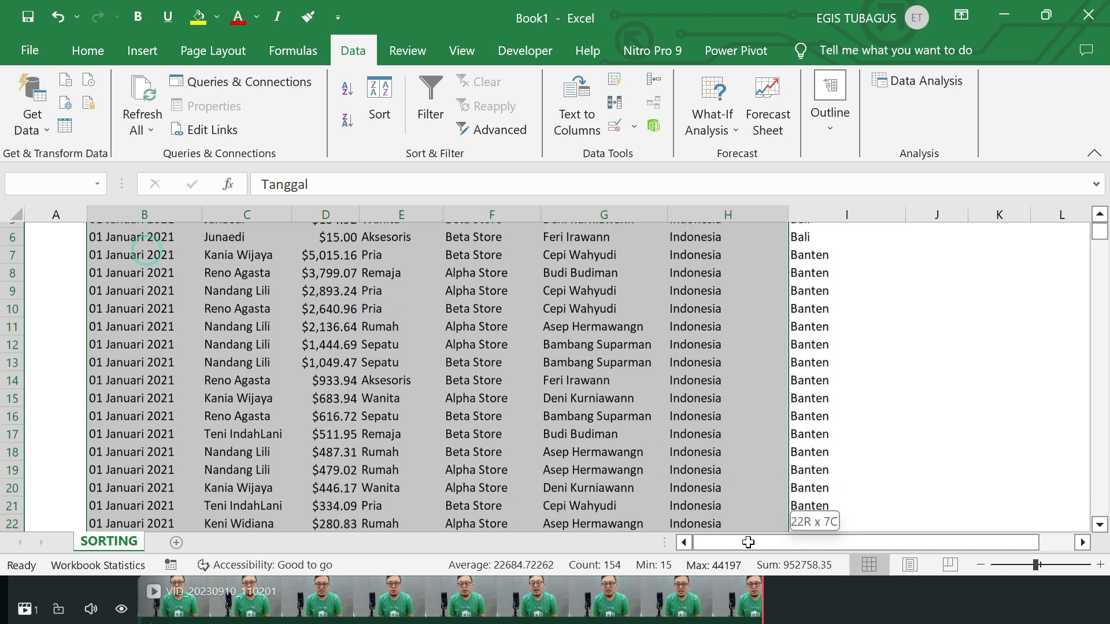
pyautogui.moveTo(1100, 234); pyautogui.dragTo(1100, 225)
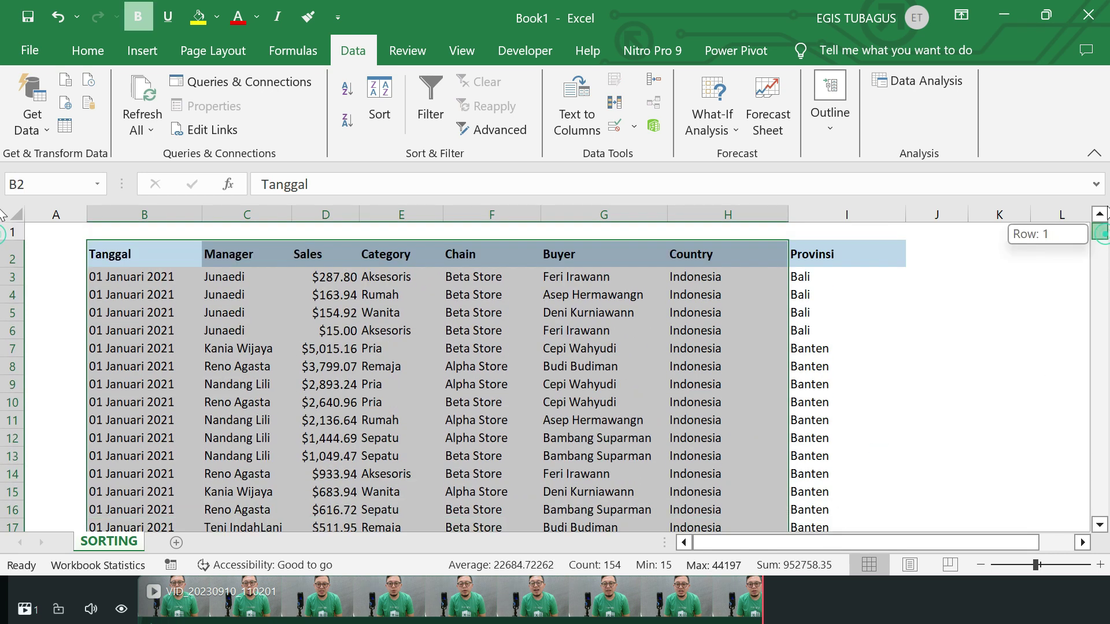
pyautogui.click(588, 346)
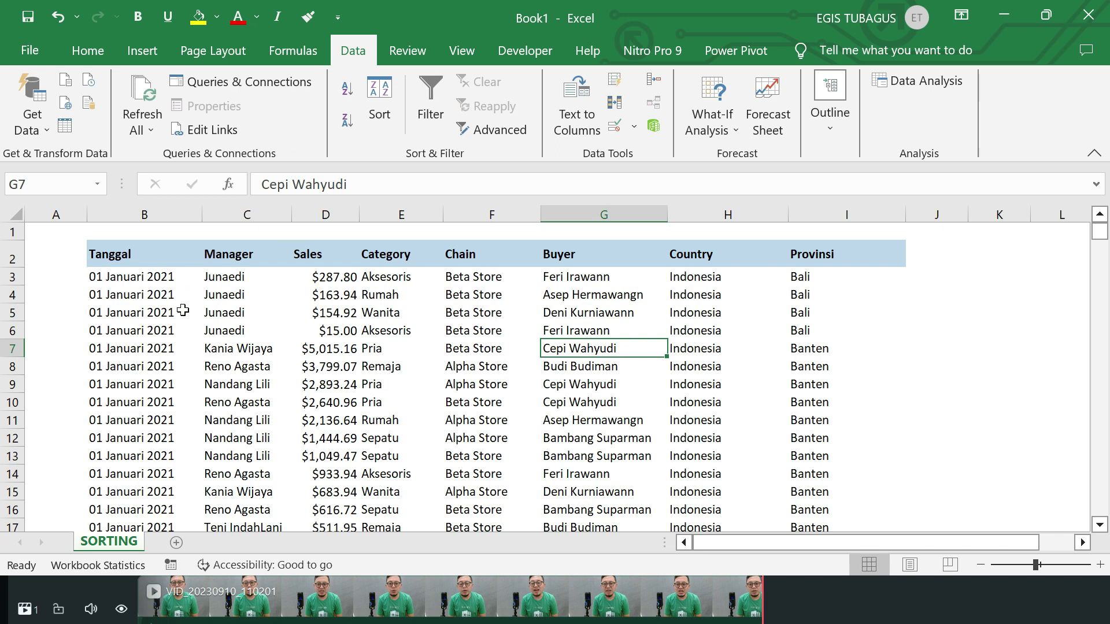
# Step: Quick-sort the table by Tanggal oldest/newest, then by Manager A to Z and Z to A
pyautogui.click(158, 324)
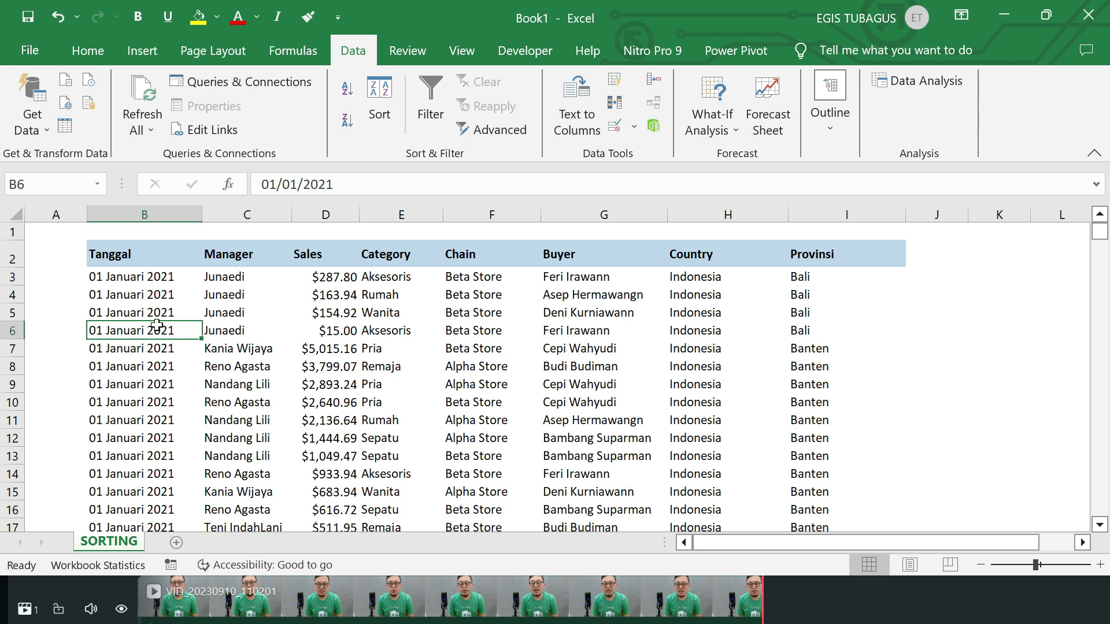
pyautogui.click(349, 88)
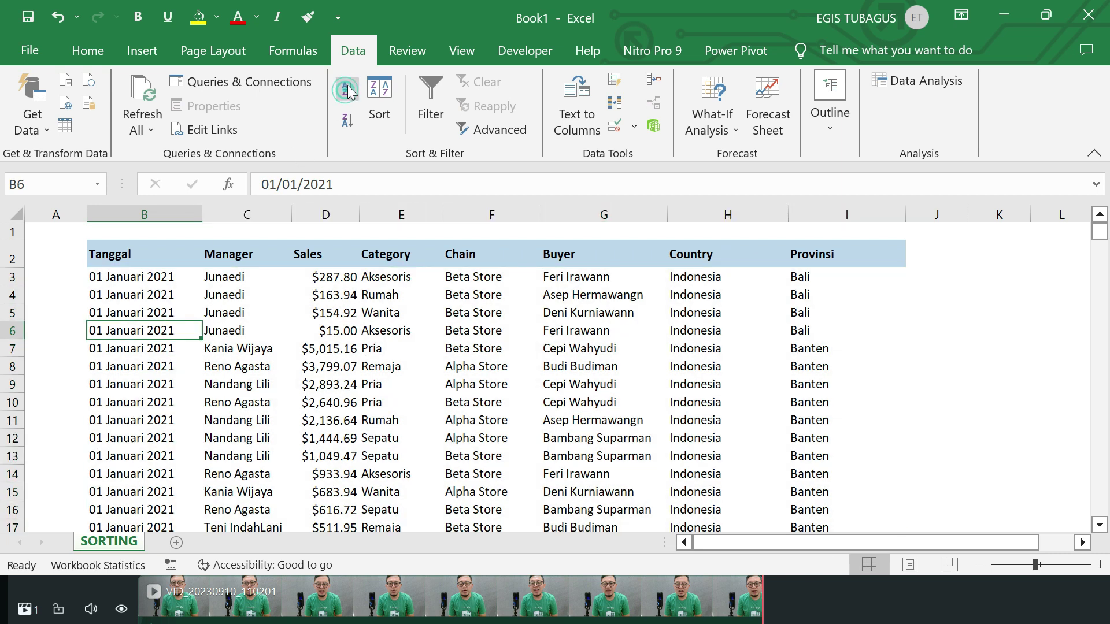
pyautogui.click(346, 120)
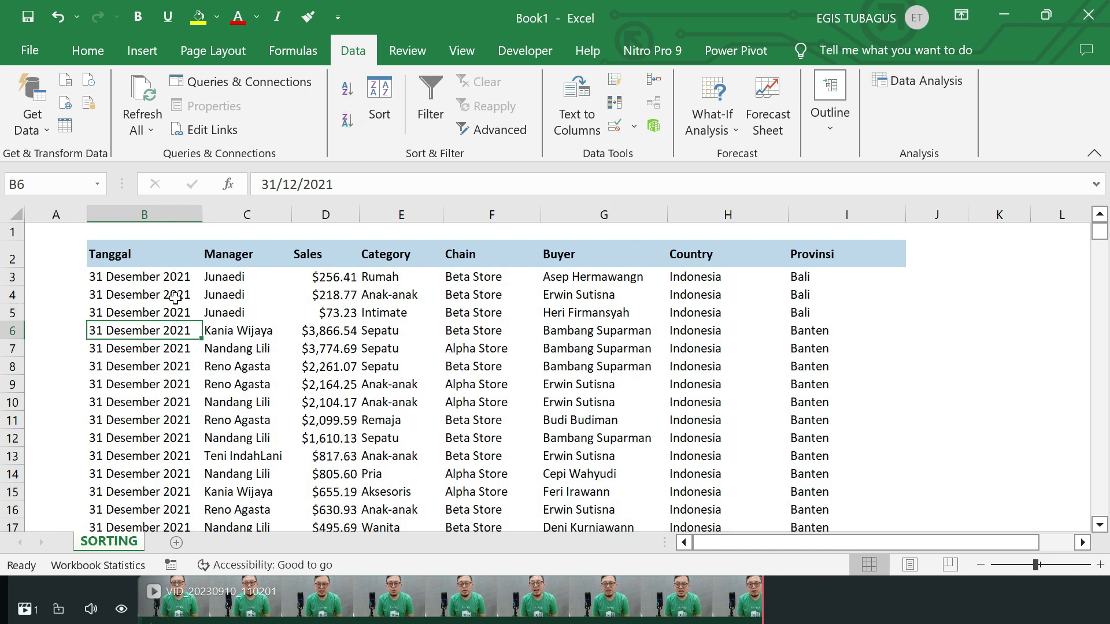
pyautogui.click(258, 332)
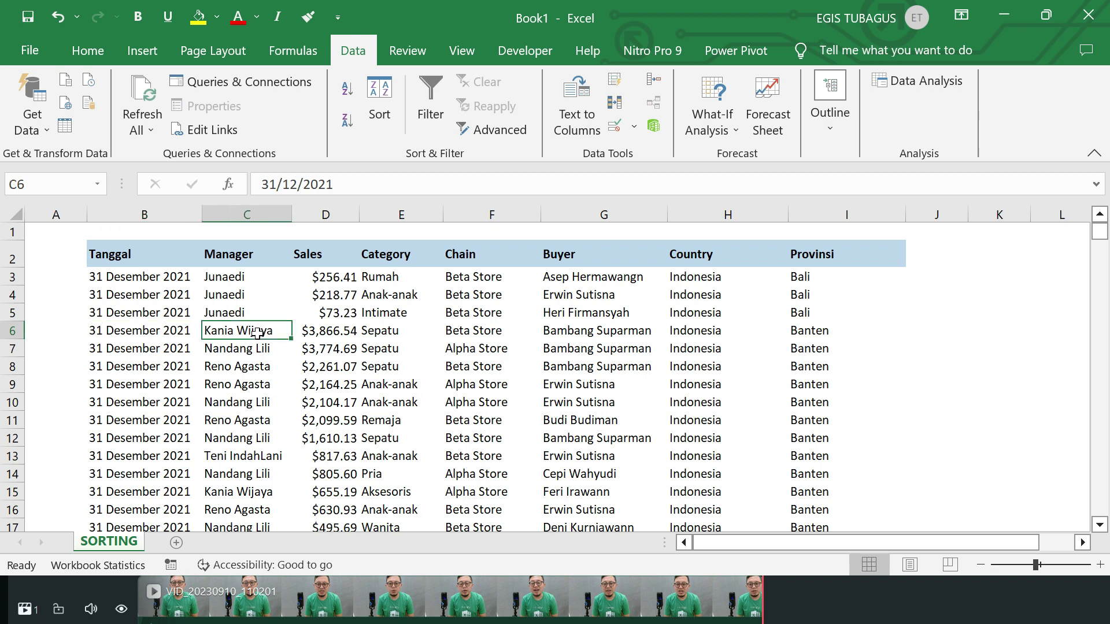
pyautogui.click(348, 90)
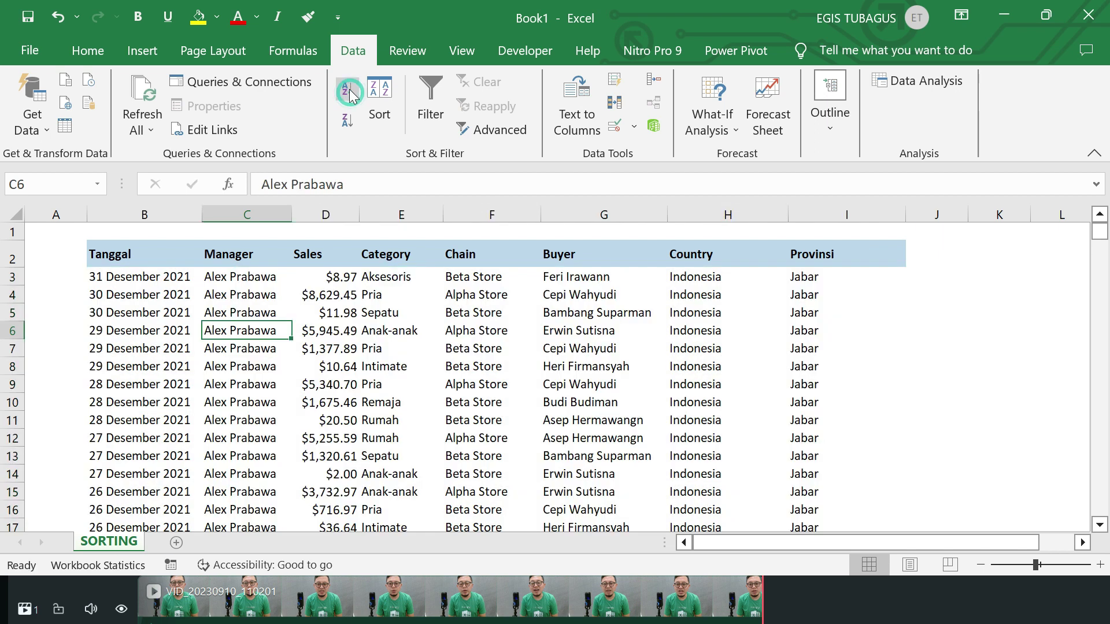
pyautogui.click(347, 124)
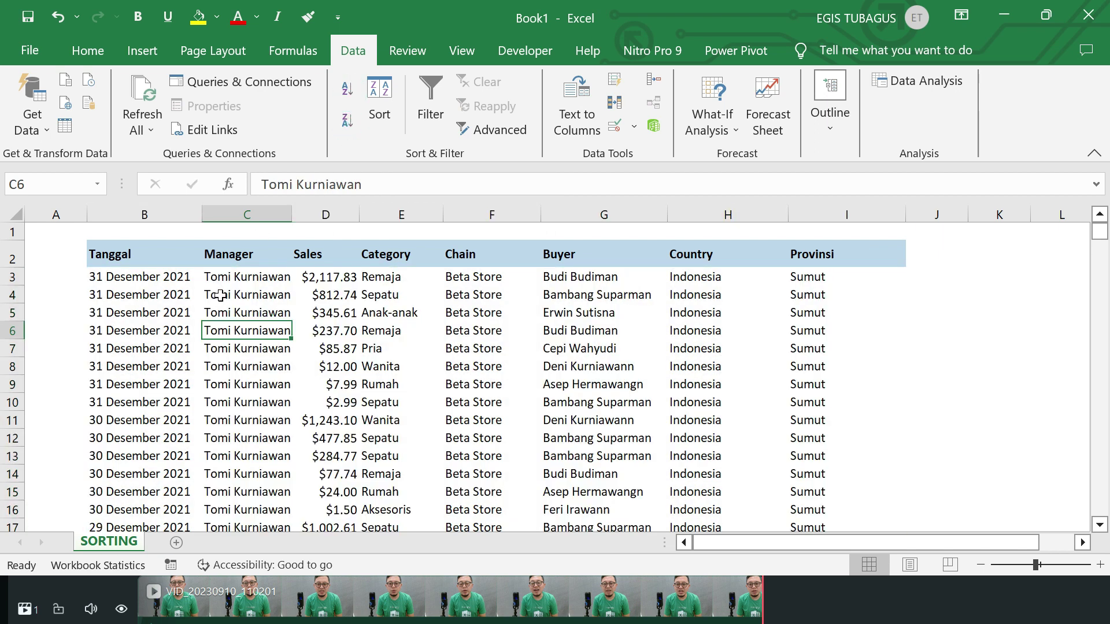
# Step: Quick-sort by Sales smallest to largest, then largest to smallest
pyautogui.click(325, 318)
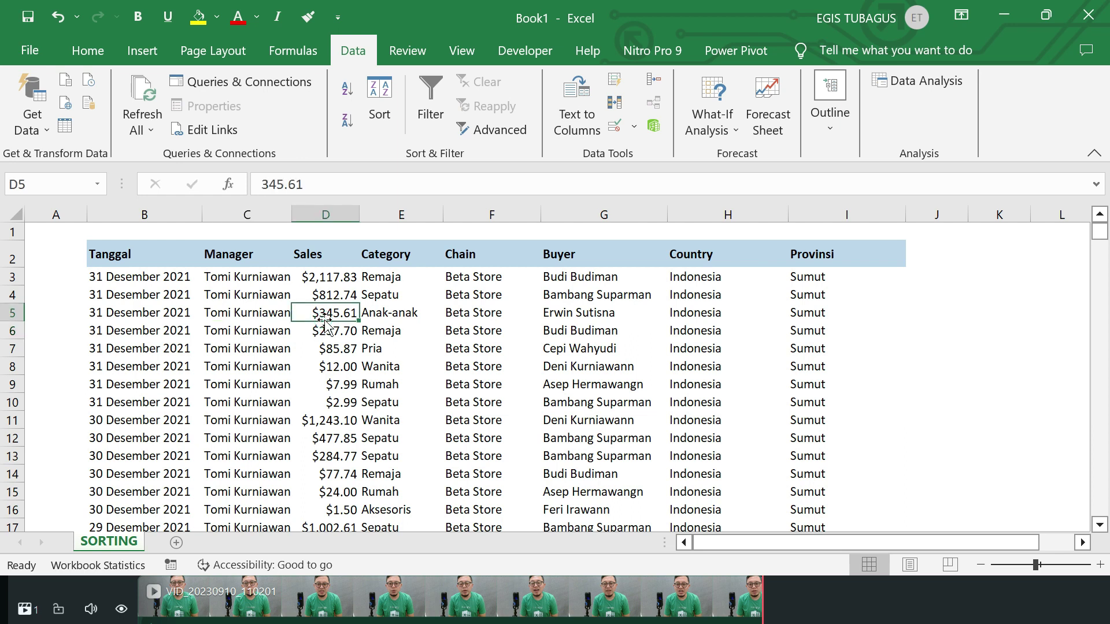
pyautogui.click(346, 89)
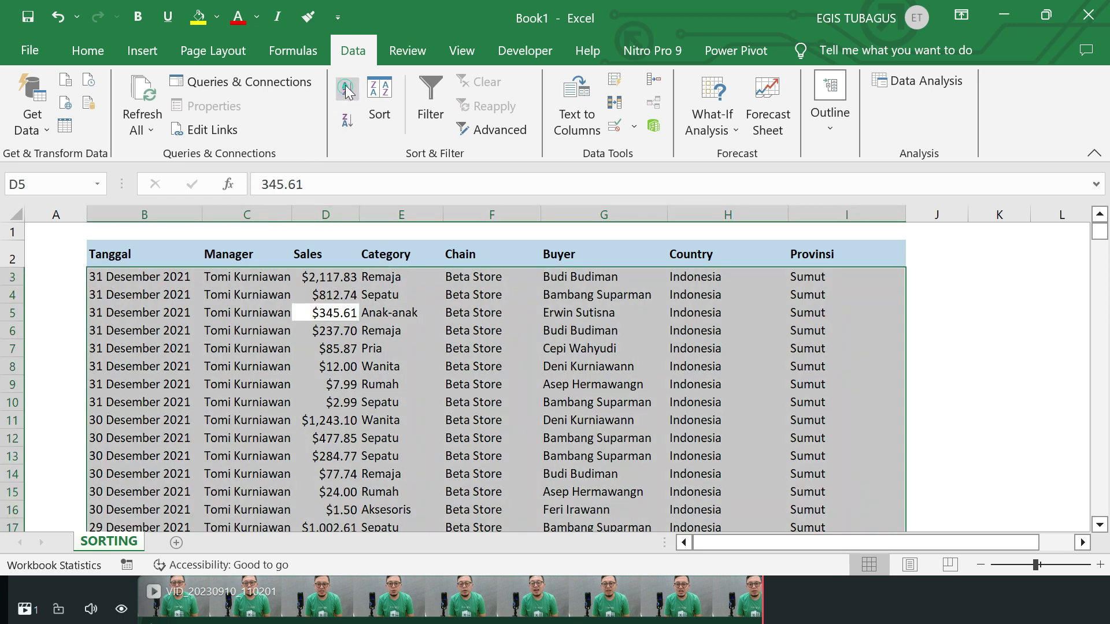
pyautogui.click(349, 121)
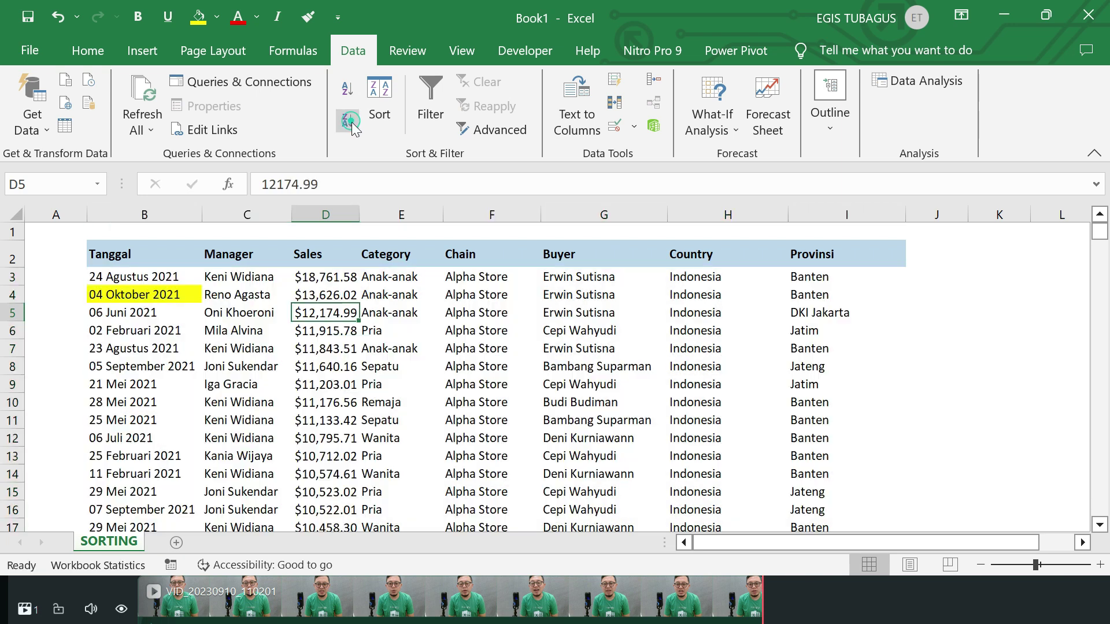
pyautogui.click(336, 293)
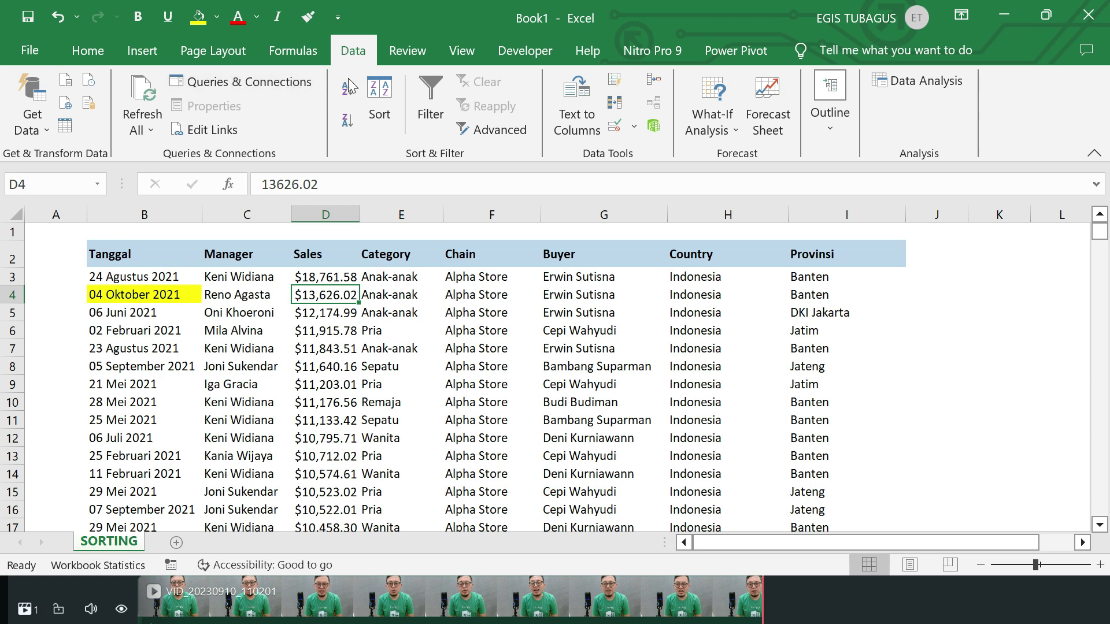
# Step: In the Sort dialog, make Tanggal oldest to newest the first sort level
pyautogui.click(379, 85)
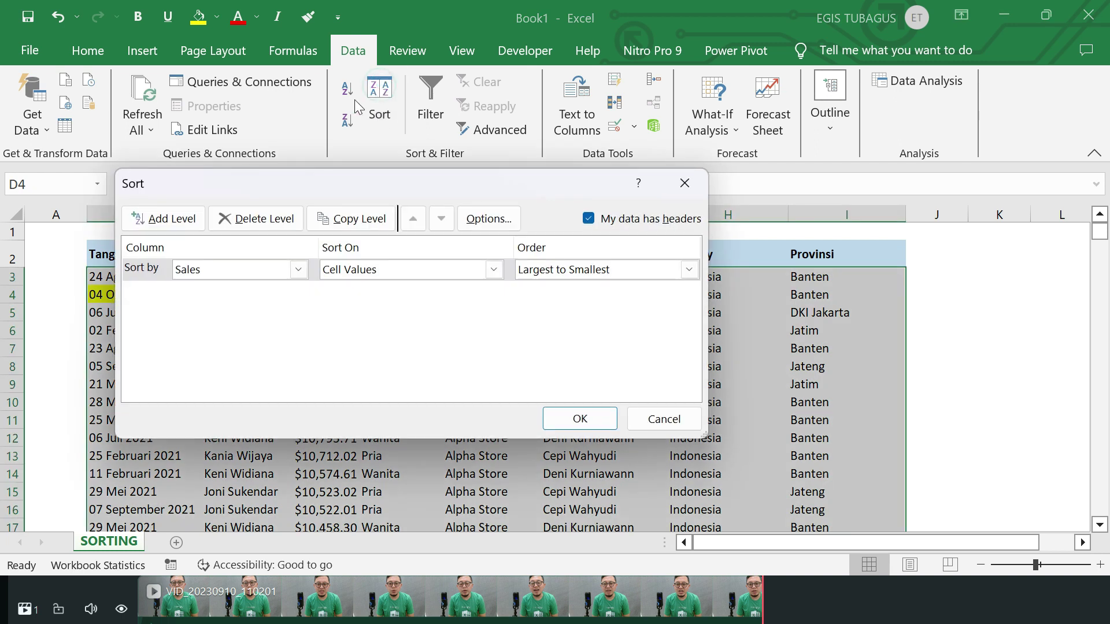
pyautogui.click(300, 276)
pyautogui.click(279, 288)
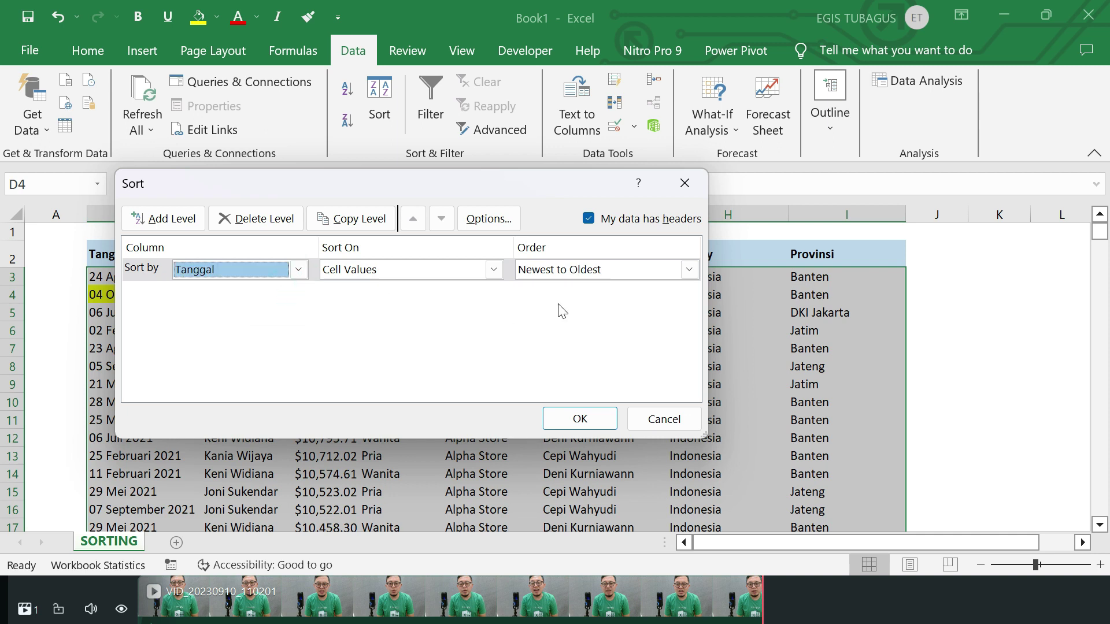
pyautogui.click(688, 272)
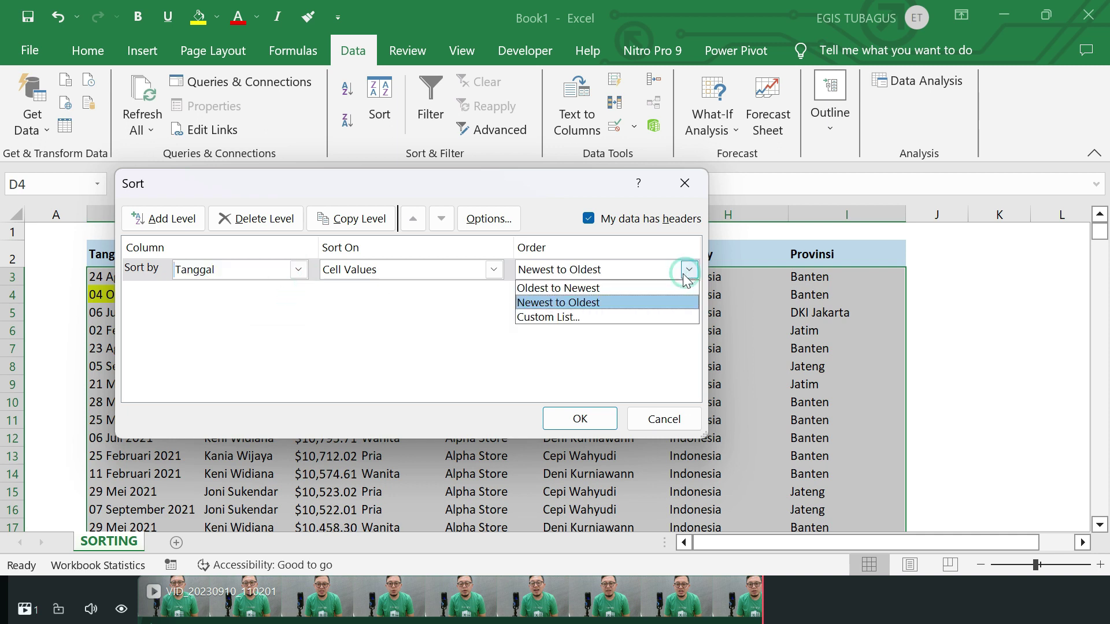
pyautogui.click(609, 289)
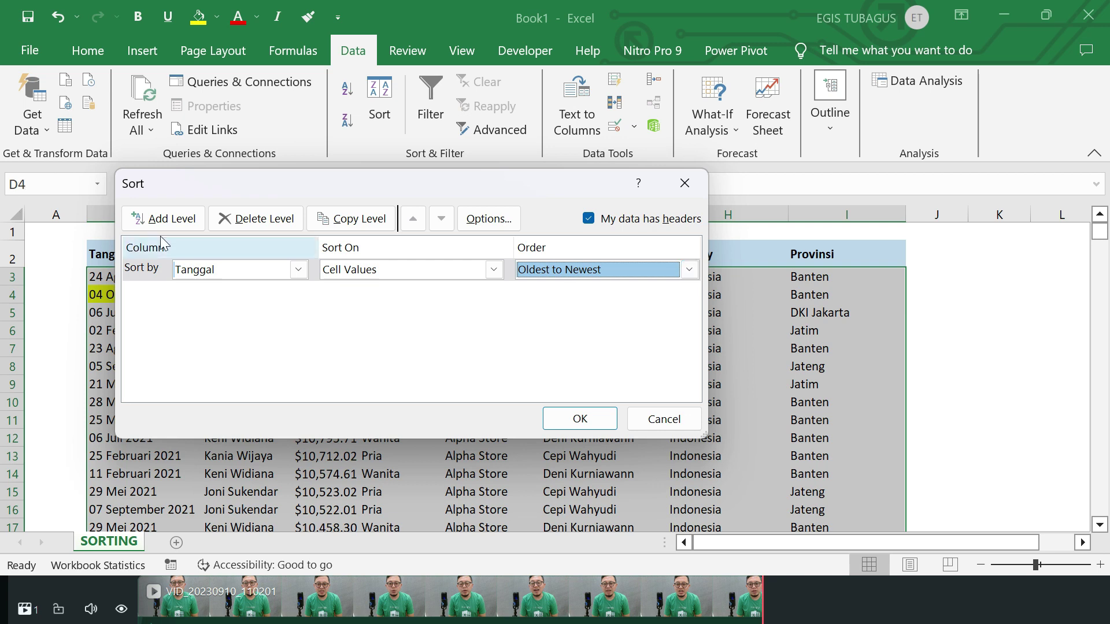
# Step: Add Provinsi as the second sort level
pyautogui.click(180, 224)
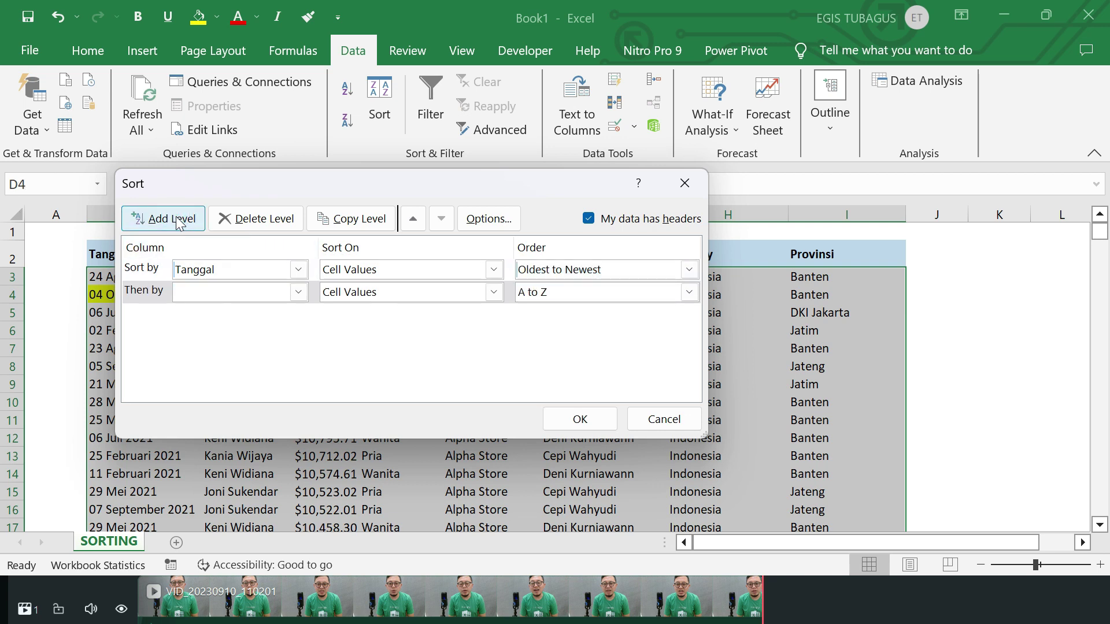
pyautogui.click(300, 299)
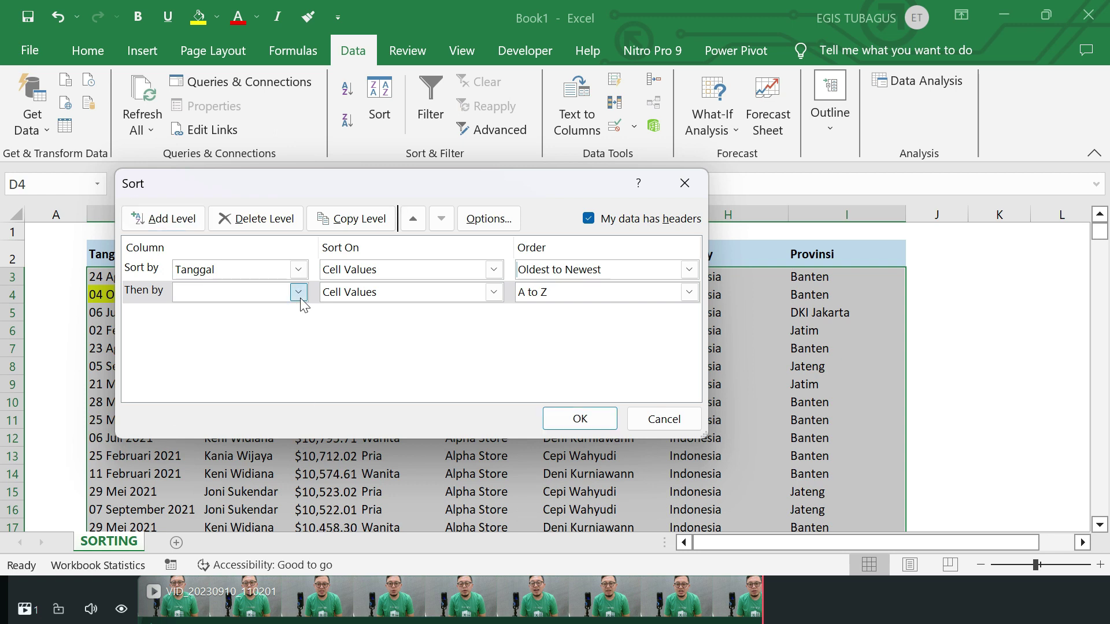
pyautogui.click(300, 295)
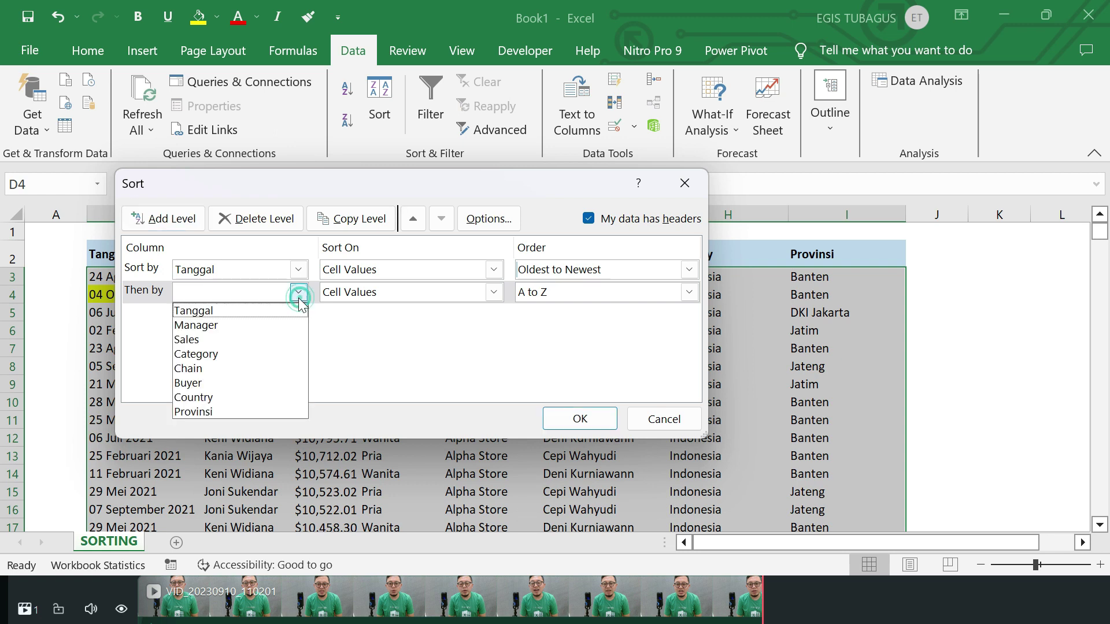
pyautogui.click(234, 411)
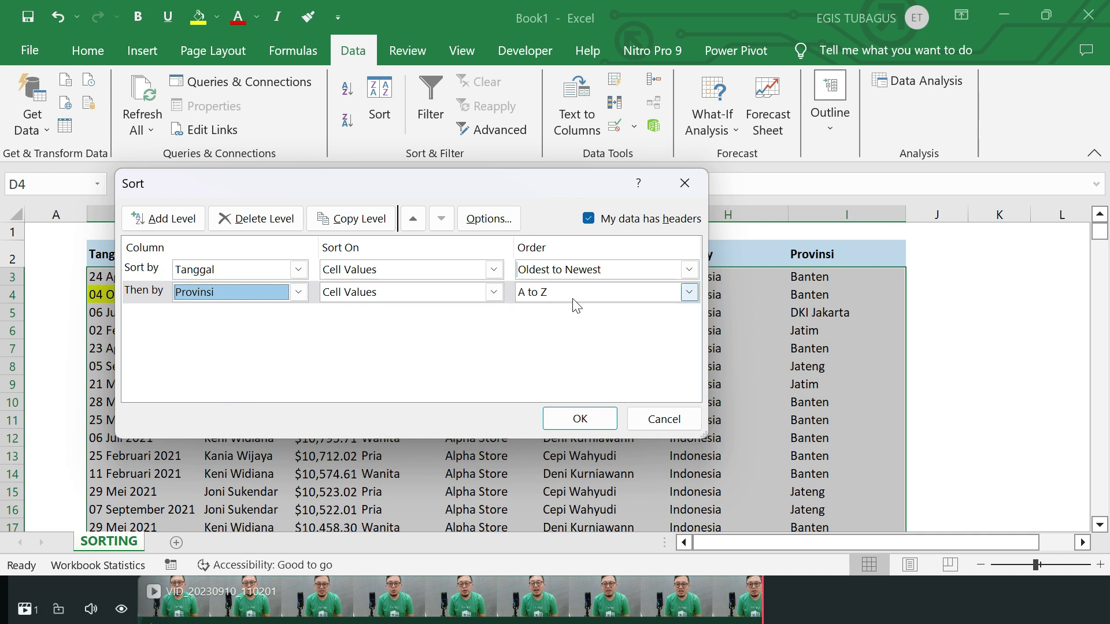
# Step: Add Sales largest to smallest as the third level and apply the sort
pyautogui.click(148, 230)
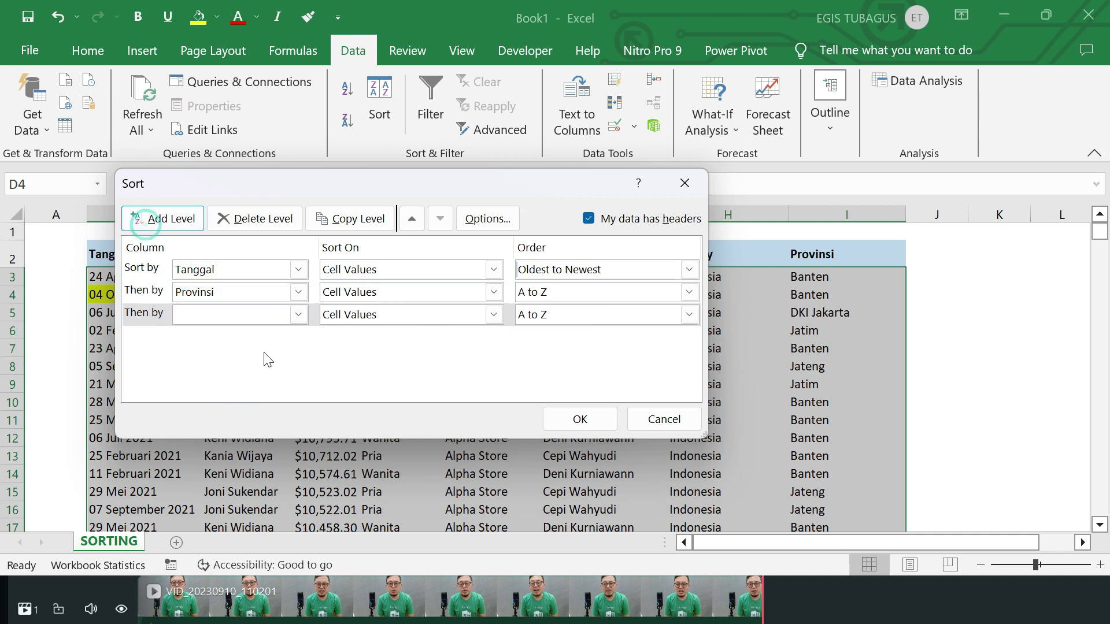
pyautogui.click(298, 314)
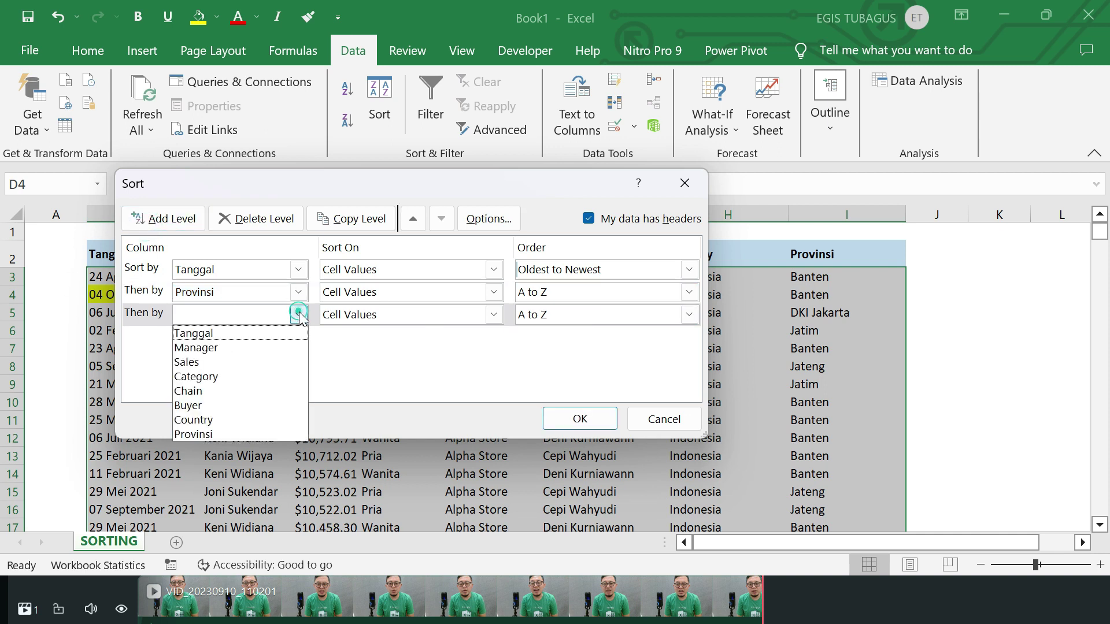
pyautogui.click(268, 361)
pyautogui.click(689, 314)
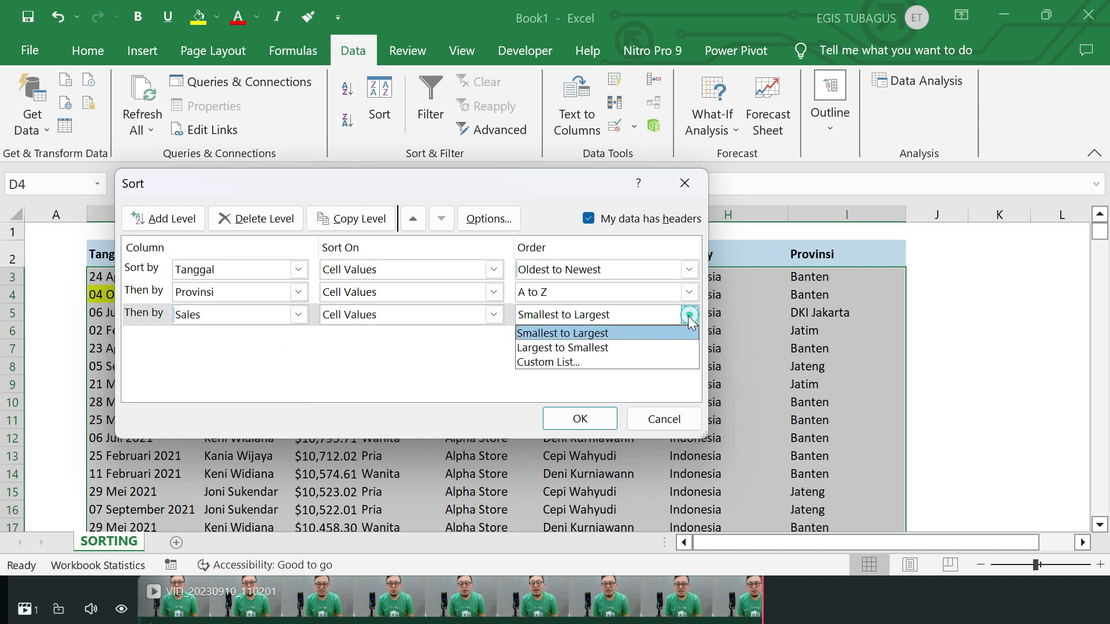
pyautogui.click(663, 346)
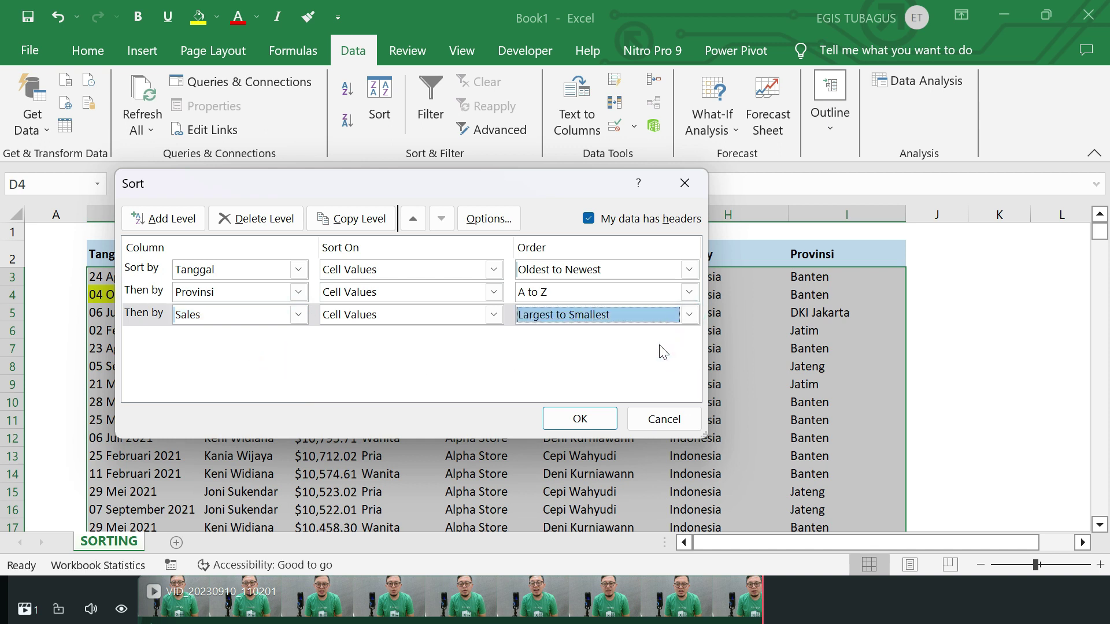
pyautogui.click(580, 420)
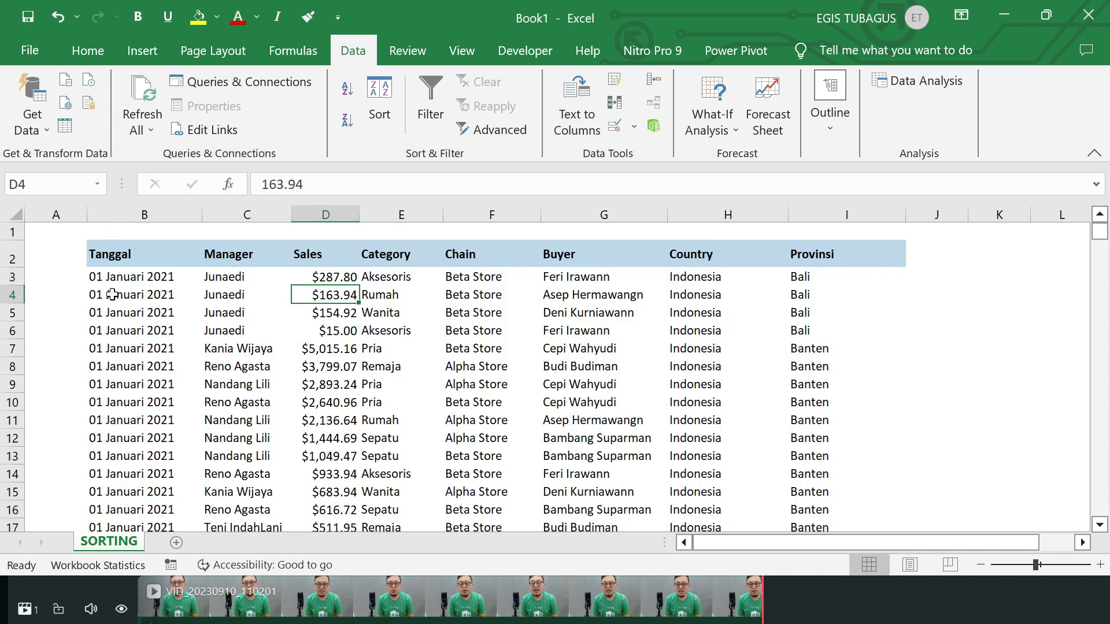
# Step: Point out the identical dates at the top of the table and scroll through the data
pyautogui.moveTo(124, 281); pyautogui.dragTo(173, 456)
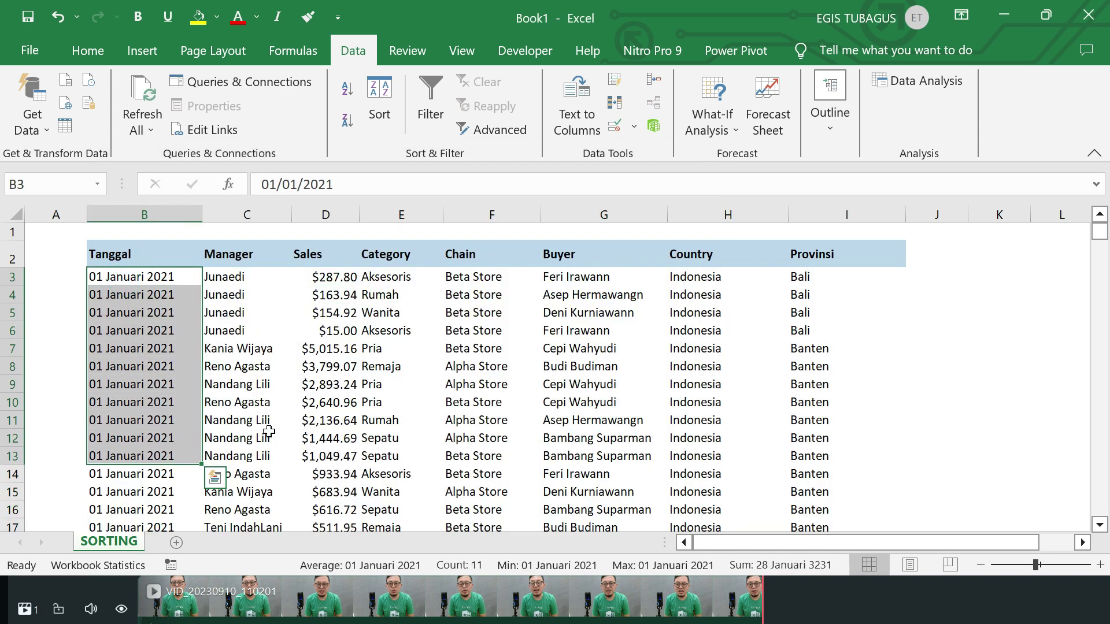
pyautogui.moveTo(808, 286); pyautogui.dragTo(810, 330)
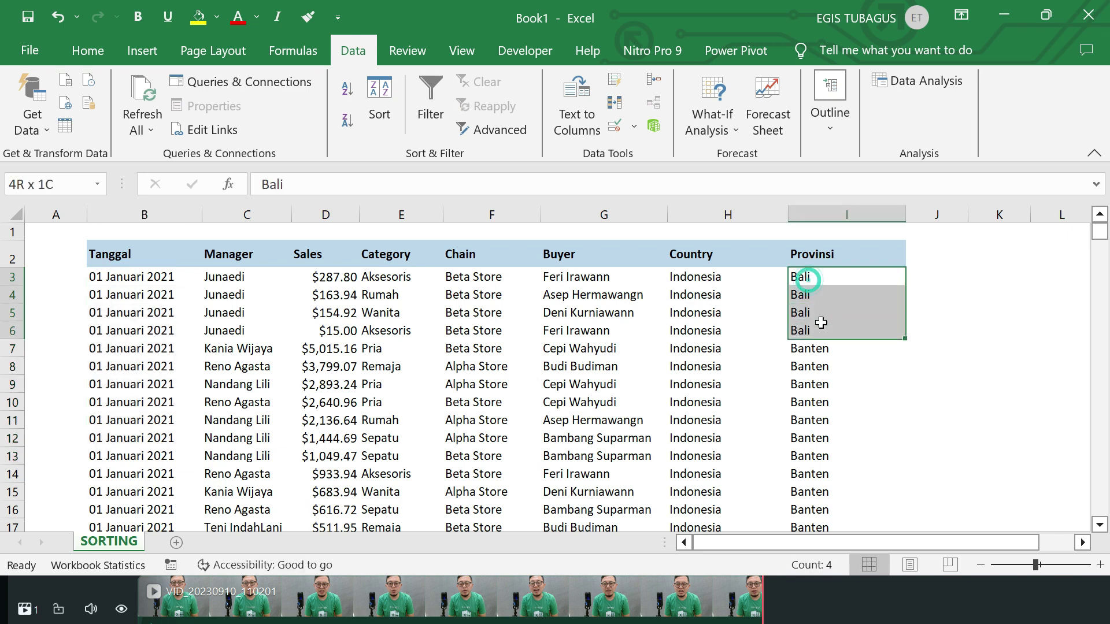
pyautogui.scroll(-5, 821, 439)
pyautogui.scroll(-5, 821, 439)
pyautogui.scroll(-5, 867, 439)
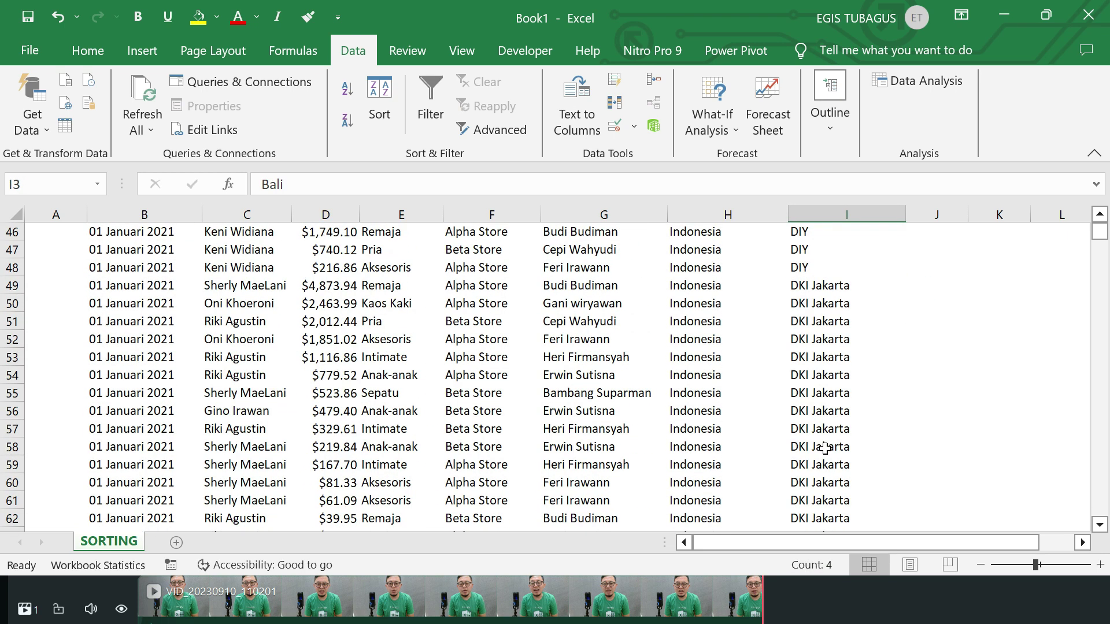
pyautogui.moveTo(1101, 249); pyautogui.dragTo(1100, 228)
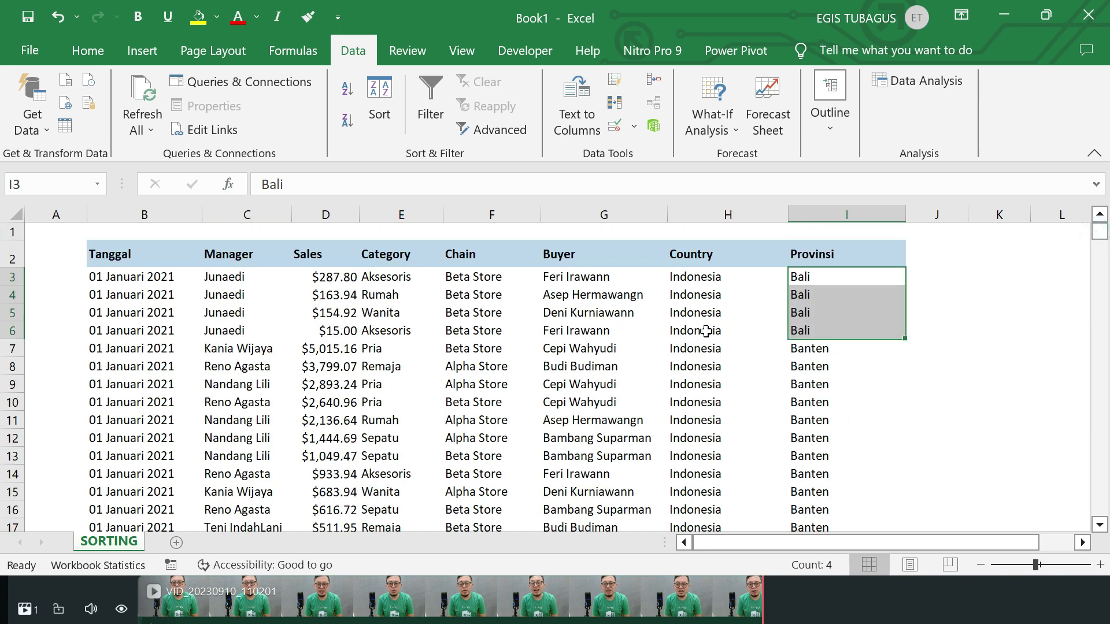
# Step: Fill the Bali rows B3:I6 with light yellow
pyautogui.moveTo(807, 330)
pyautogui.mouseDown()
pyautogui.moveTo(378, 228)
pyautogui.moveTo(116, 278)
pyautogui.mouseUp()
pyautogui.click(218, 19)
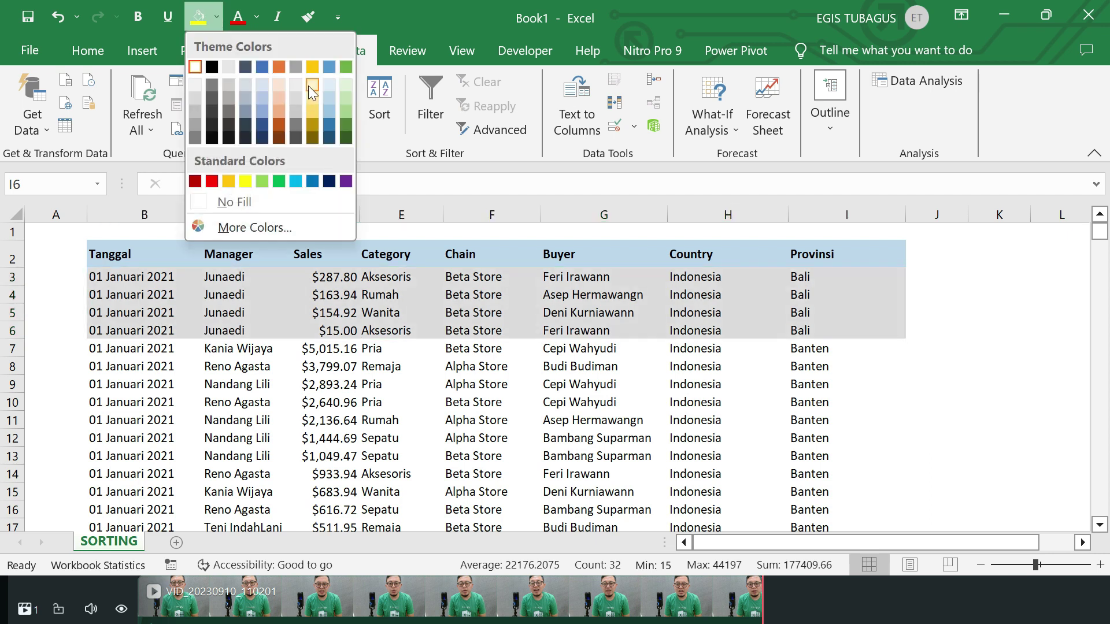
pyautogui.click(310, 86)
# Step: Highlight the Bali rows' sales, dates and Provinsi entries to review the sort
pyautogui.moveTo(341, 277); pyautogui.dragTo(339, 329)
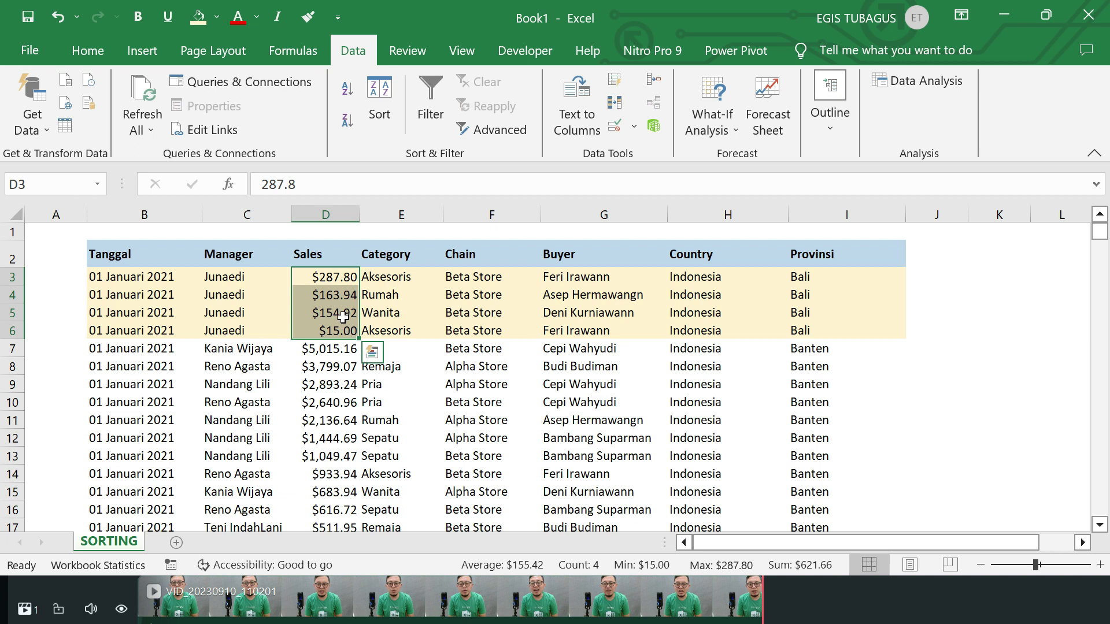
pyautogui.click(149, 280)
pyautogui.moveTo(148, 299); pyautogui.dragTo(148, 331)
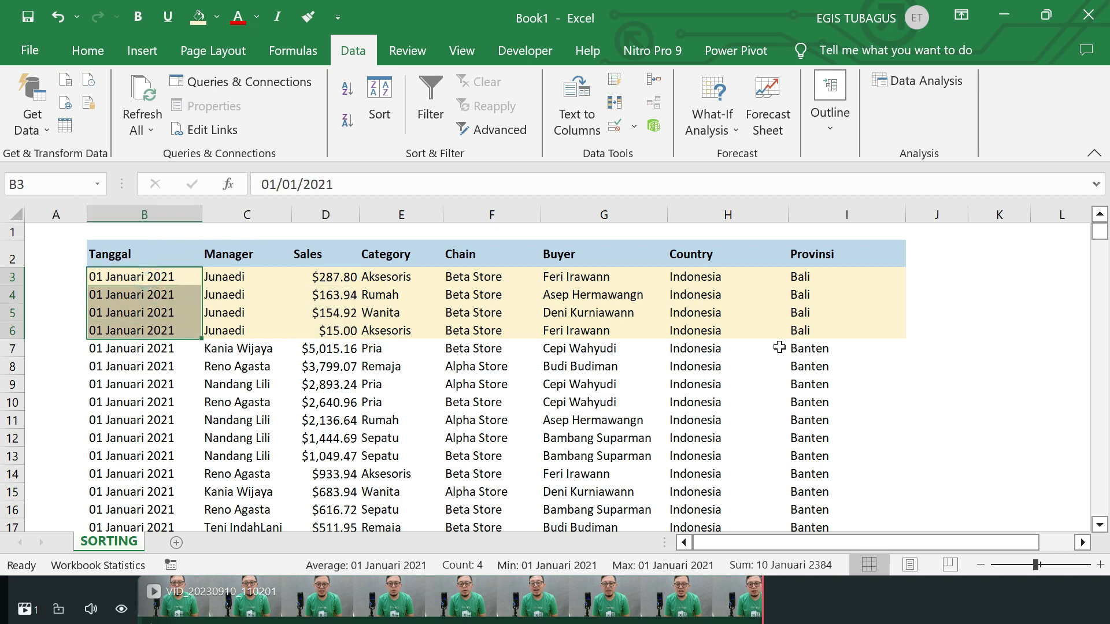
pyautogui.moveTo(792, 334); pyautogui.dragTo(795, 278)
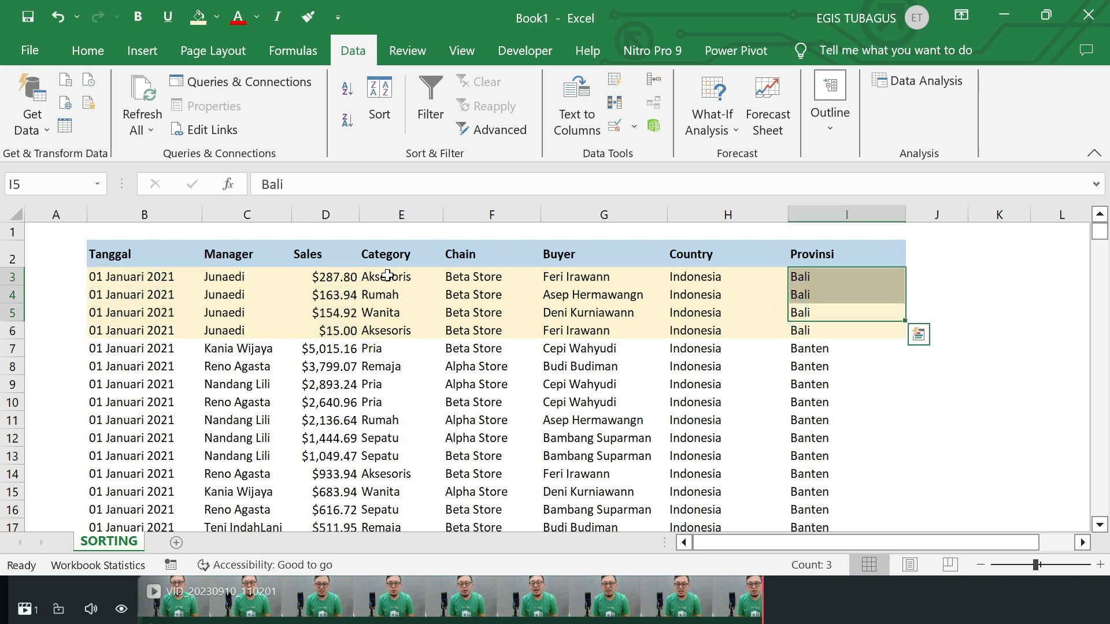
pyautogui.click(338, 279)
pyautogui.moveTo(336, 288); pyautogui.dragTo(337, 332)
# Step: Highlight the Banten rows' dates, Provinsi and sales, running largest to smallest, then clear the selection
pyautogui.scroll(-1, 210, 279)
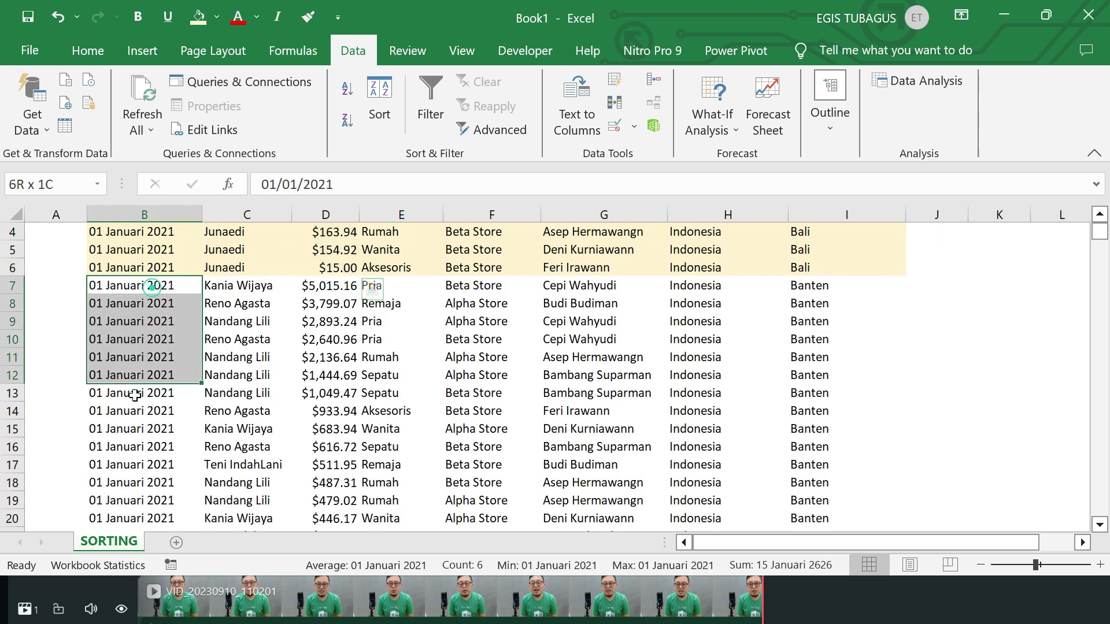
pyautogui.moveTo(152, 287); pyautogui.dragTo(139, 396)
pyautogui.moveTo(794, 302); pyautogui.dragTo(808, 394)
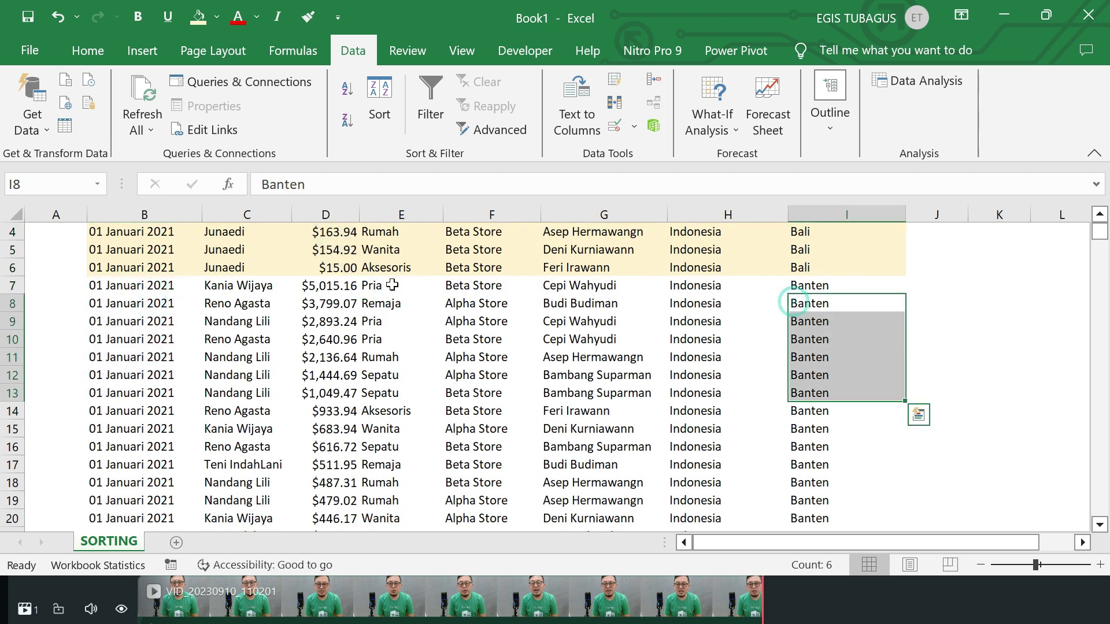
pyautogui.moveTo(320, 289); pyautogui.dragTo(348, 484)
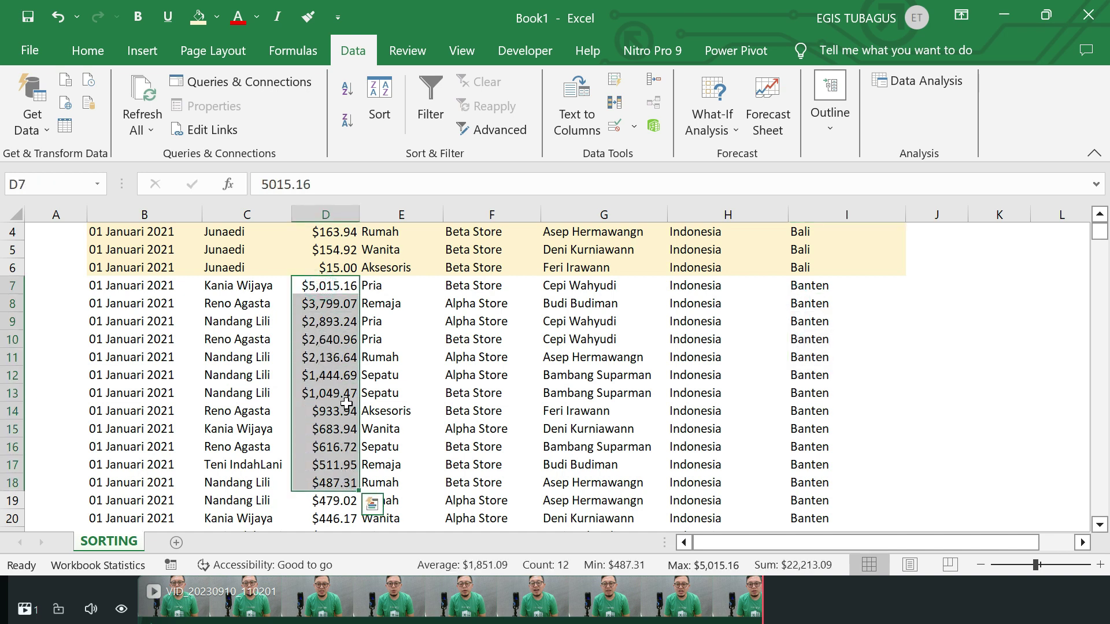
pyautogui.scroll(1, 353, 341)
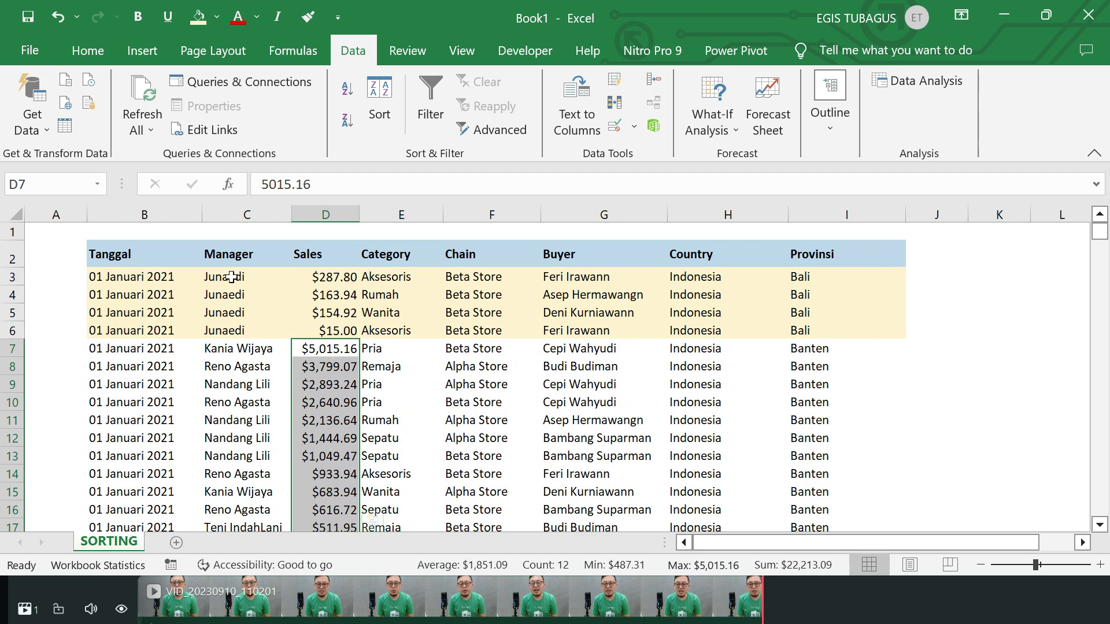
pyautogui.click(231, 277)
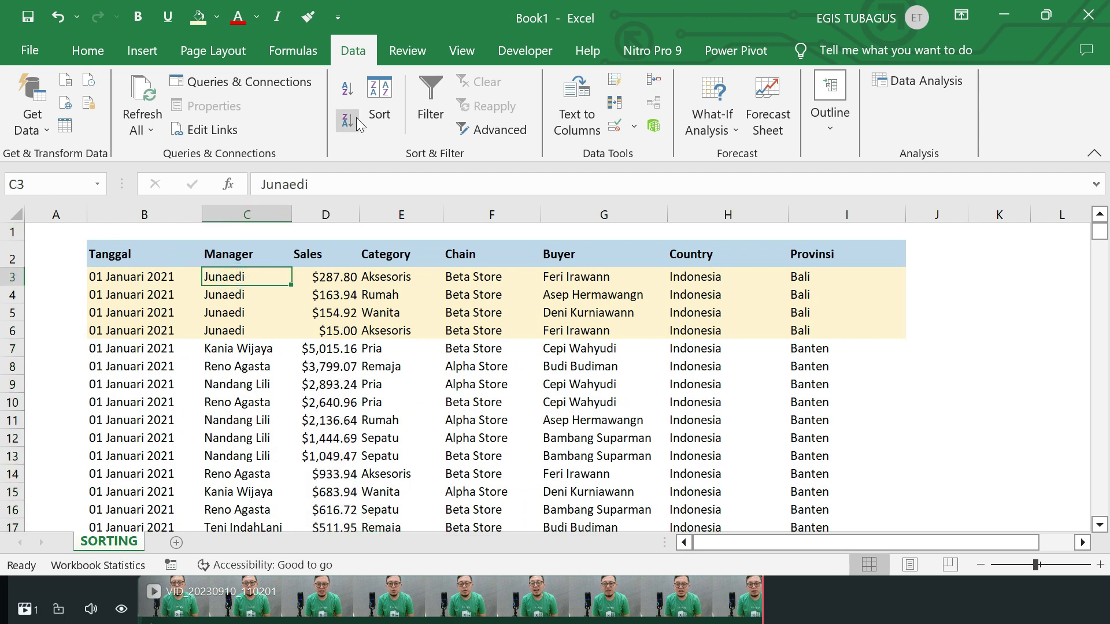
# Step: Delete the Sales and Provinsi sort levels, keep Tanggal oldest to newest, and open Sort Options
pyautogui.click(384, 98)
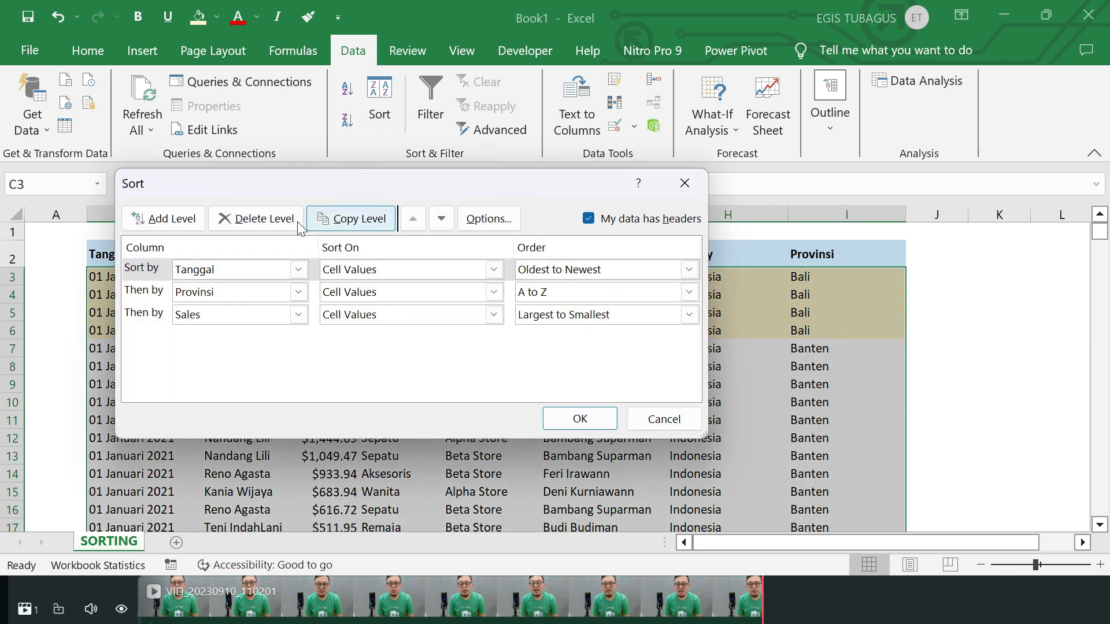
pyautogui.click(240, 320)
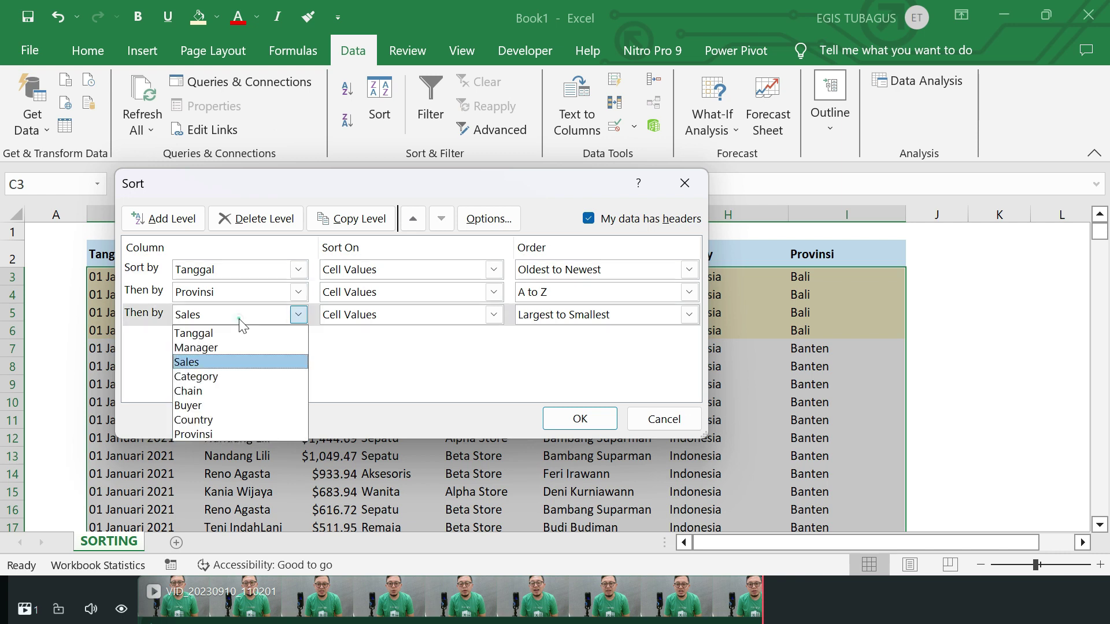
pyautogui.click(268, 228)
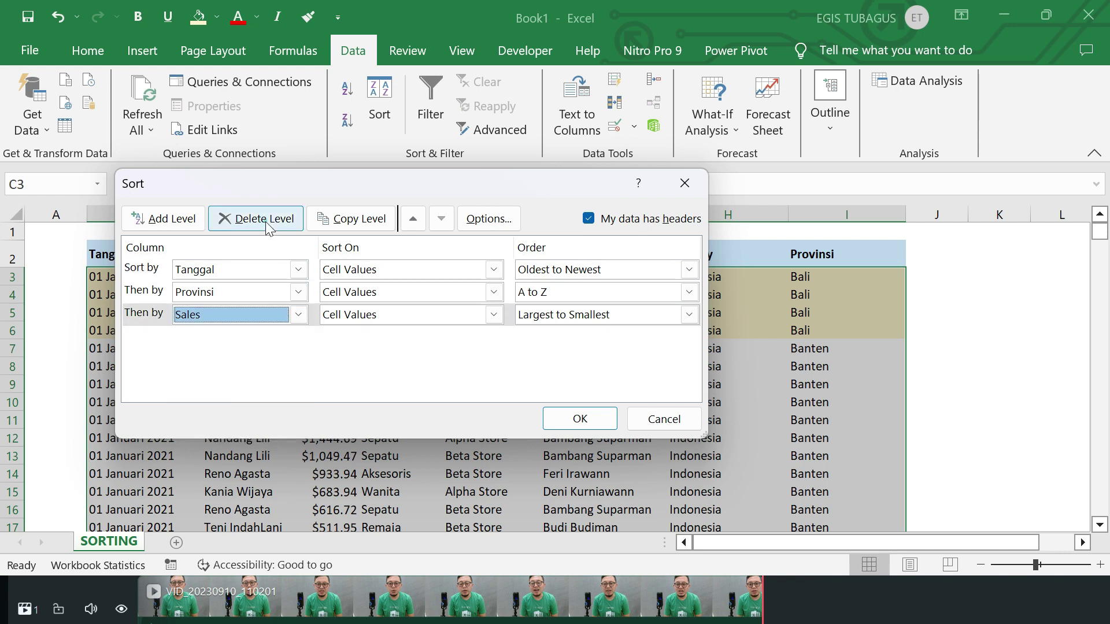
pyautogui.click(267, 224)
pyautogui.click(242, 297)
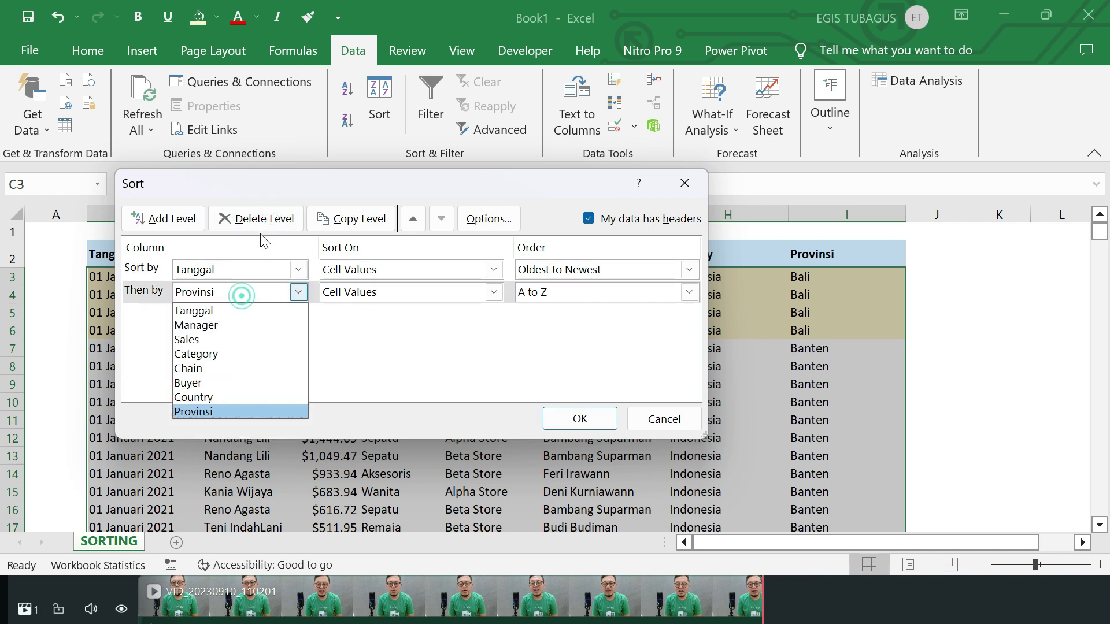
pyautogui.click(264, 227)
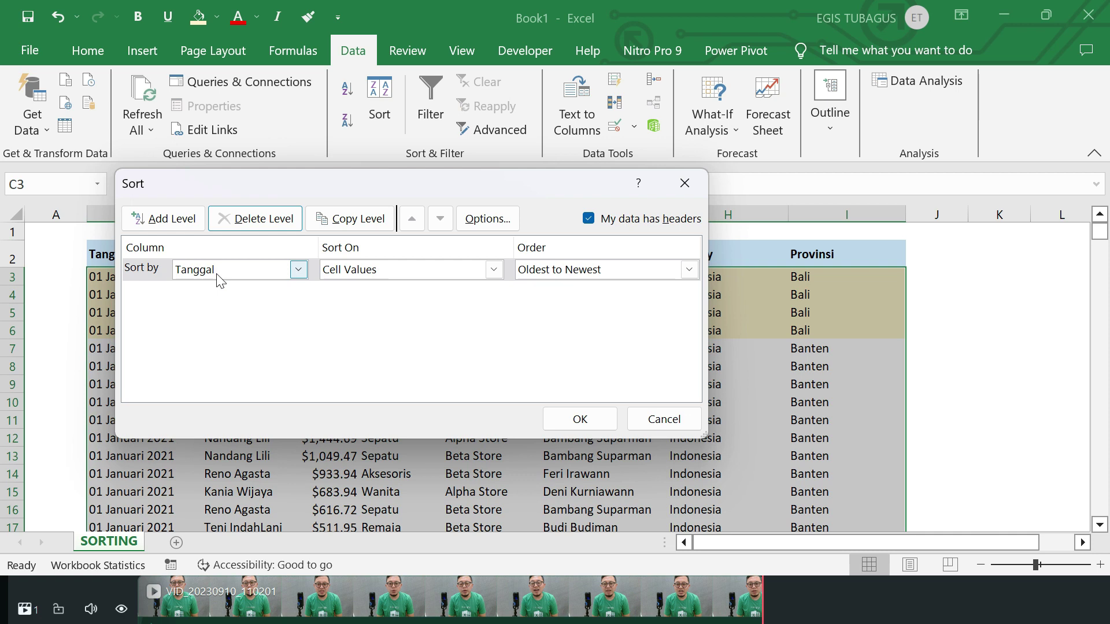
pyautogui.click(483, 221)
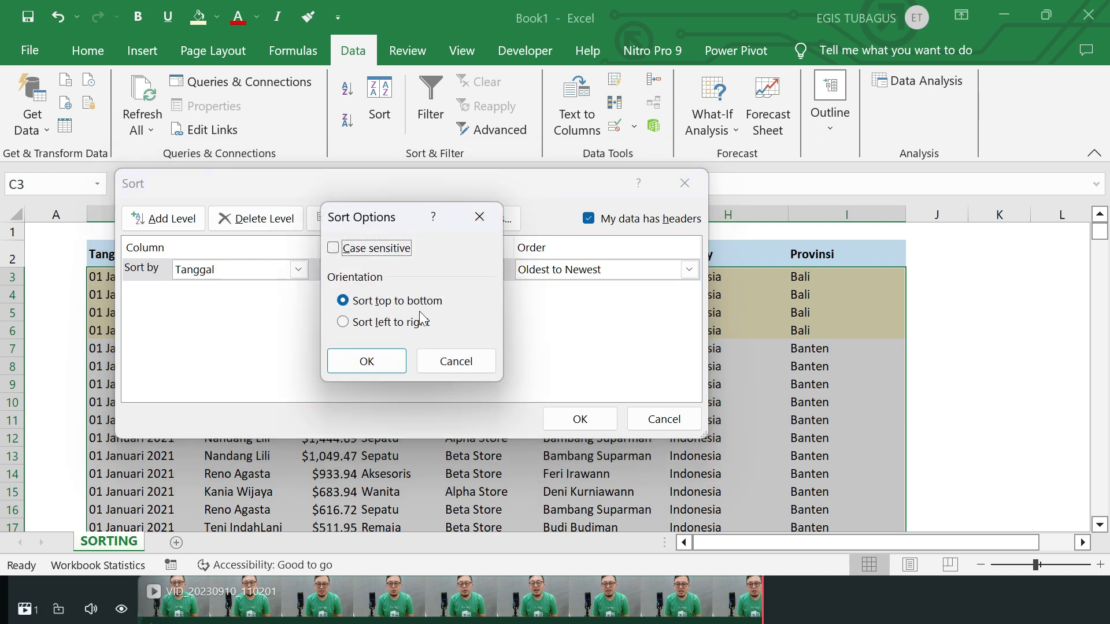
# Step: Switch to left-to-right orientation and sort the columns by Row 2, A to Z
pyautogui.click(349, 325)
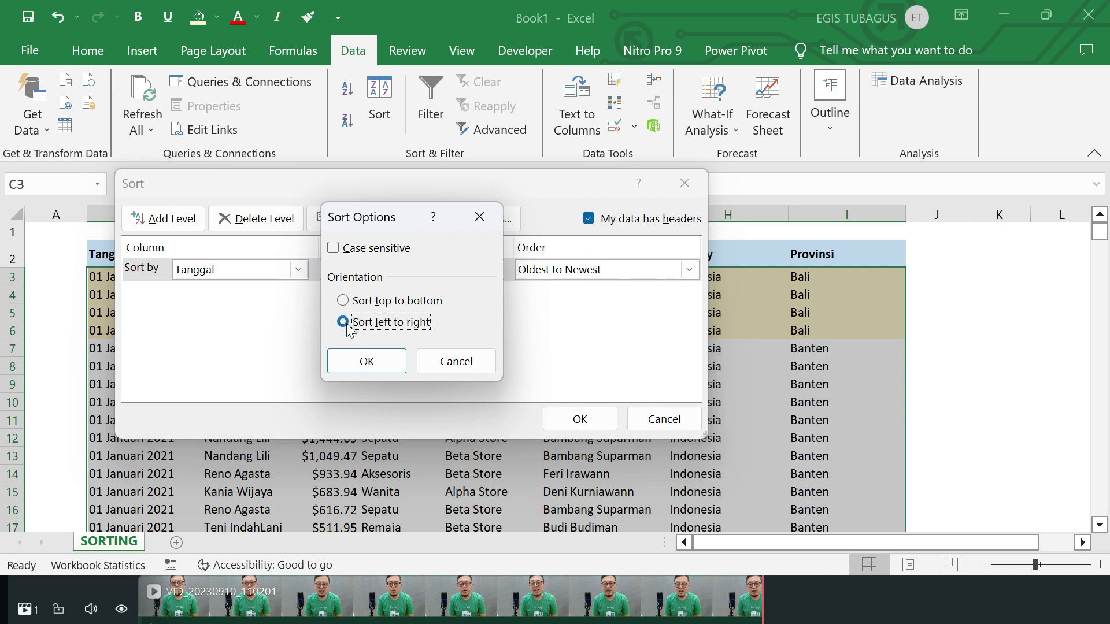
pyautogui.click(358, 362)
pyautogui.click(298, 269)
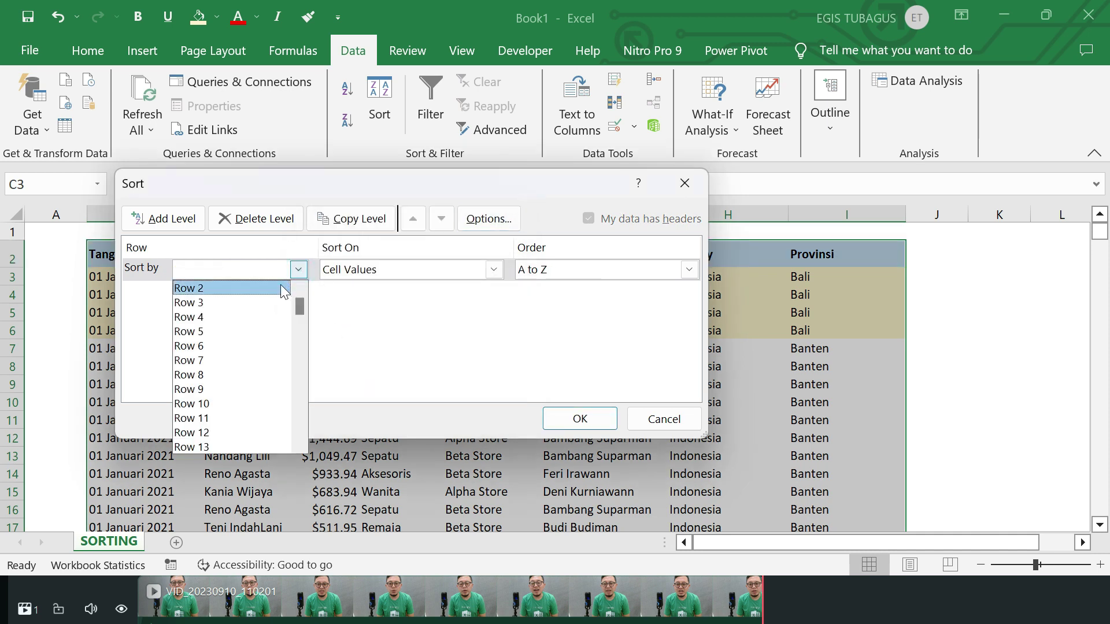
pyautogui.click(281, 286)
pyautogui.moveTo(300, 179); pyautogui.dragTo(499, 202)
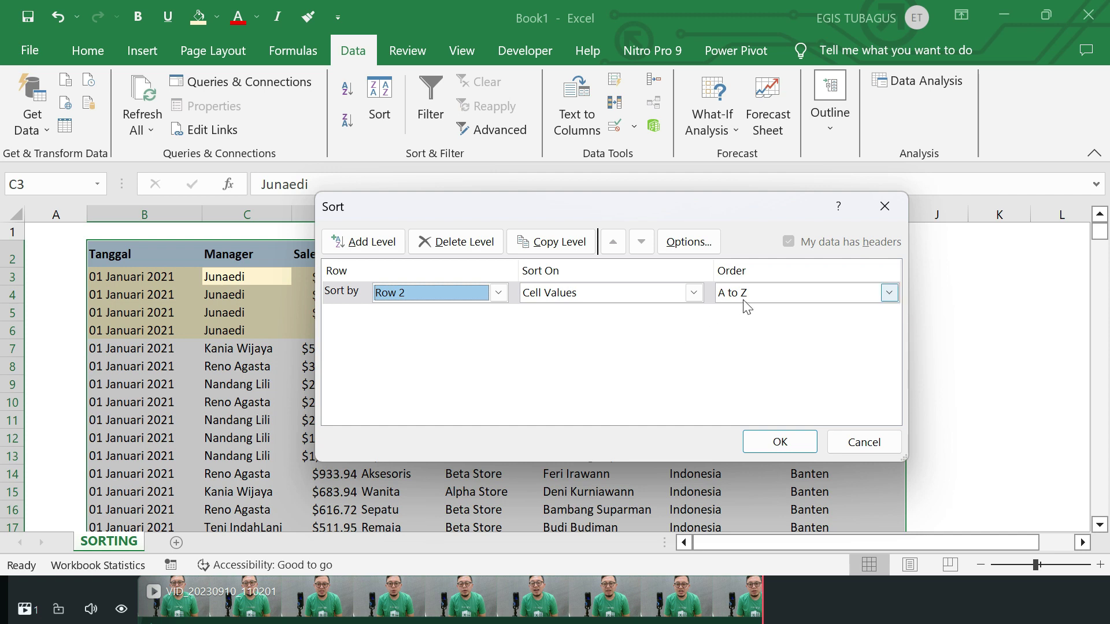
pyautogui.moveTo(692, 214)
pyautogui.mouseDown()
pyautogui.moveTo(885, 428)
pyautogui.moveTo(822, 377)
pyautogui.mouseUp()
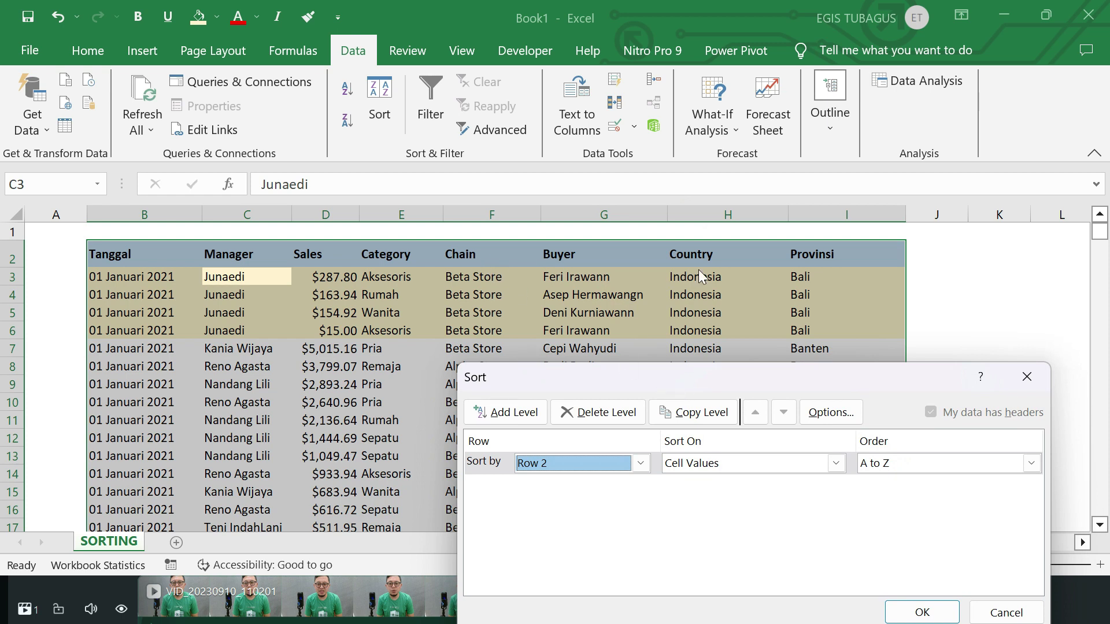
pyautogui.moveTo(697, 376); pyautogui.dragTo(584, 105)
pyautogui.click(809, 343)
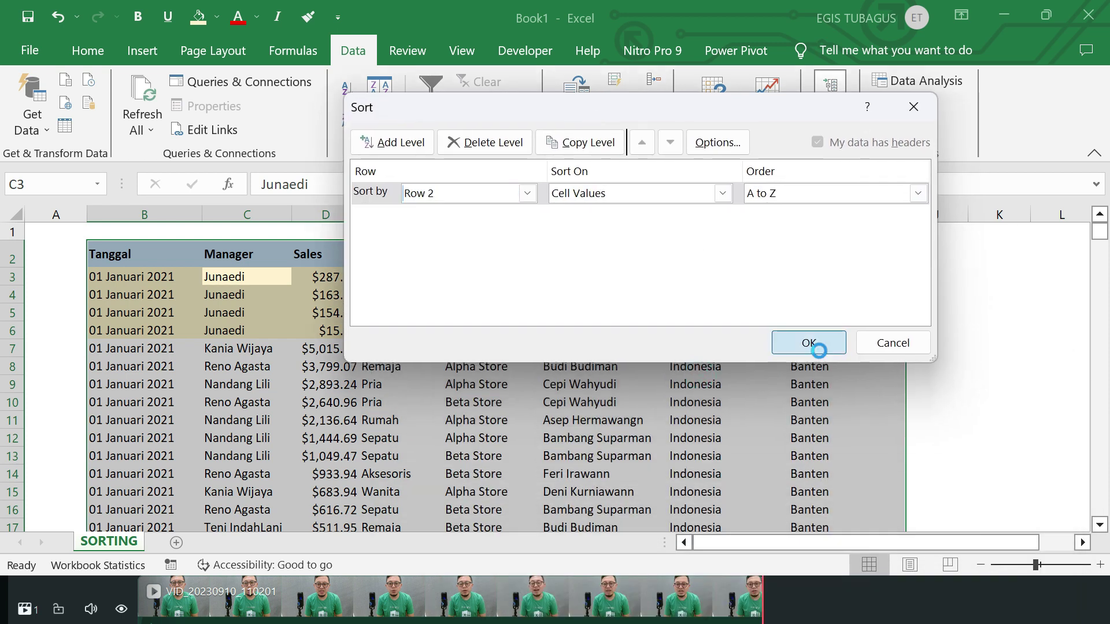
pyautogui.click(163, 254)
# Step: Re-sort the columns by Row 2 Z to A, putting Tanggal first and Buyer last
pyautogui.click(232, 257)
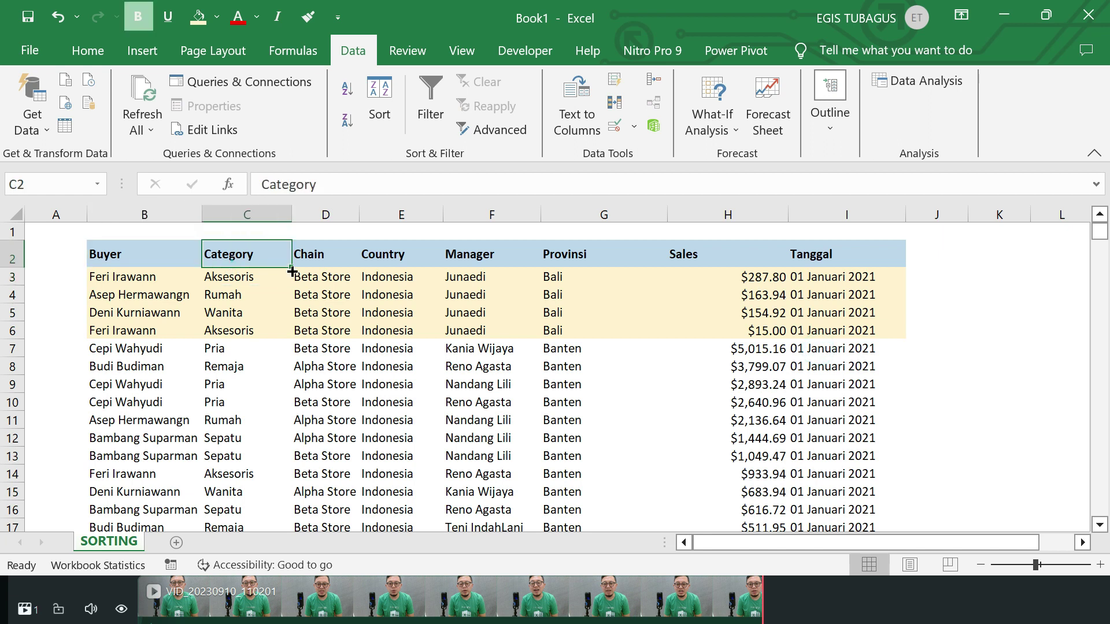
pyautogui.click(315, 263)
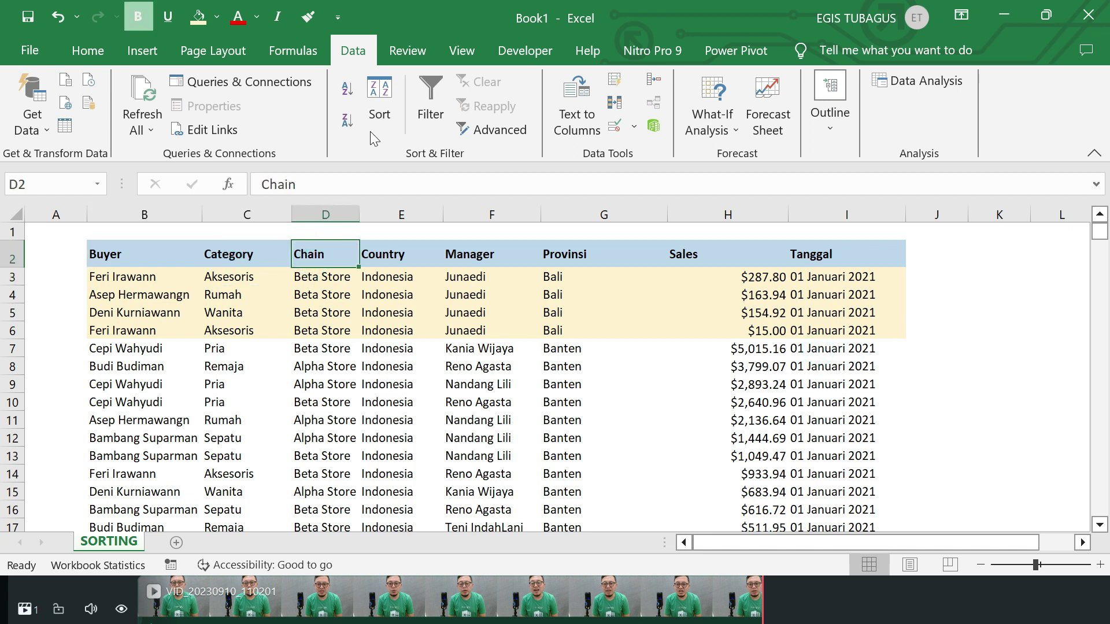
pyautogui.click(376, 98)
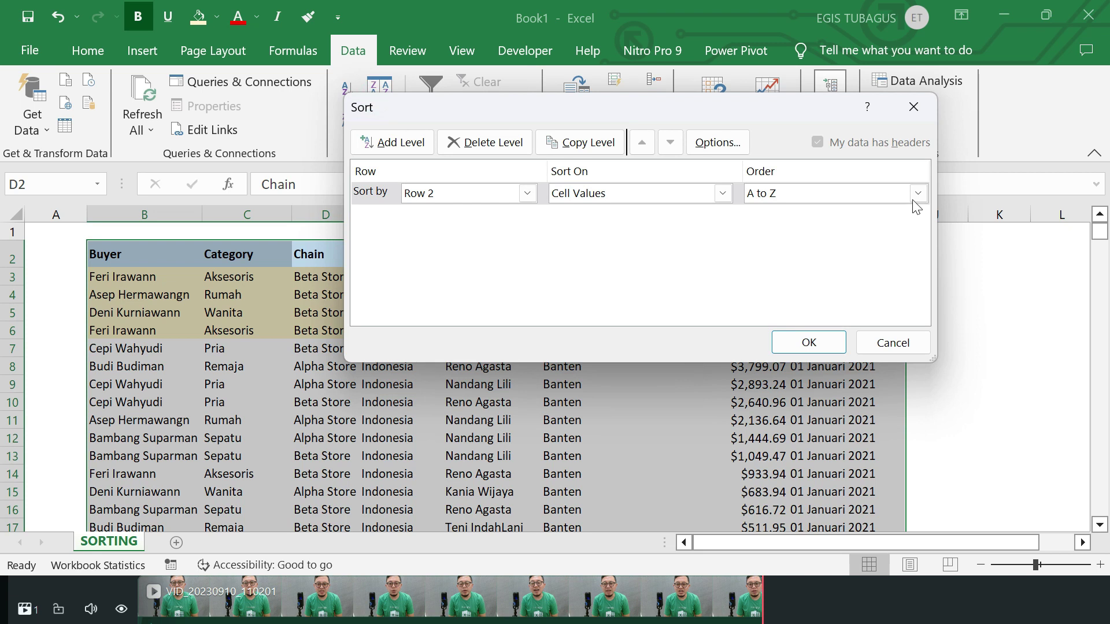
pyautogui.click(917, 193)
pyautogui.click(858, 225)
pyautogui.moveTo(762, 110); pyautogui.dragTo(692, 364)
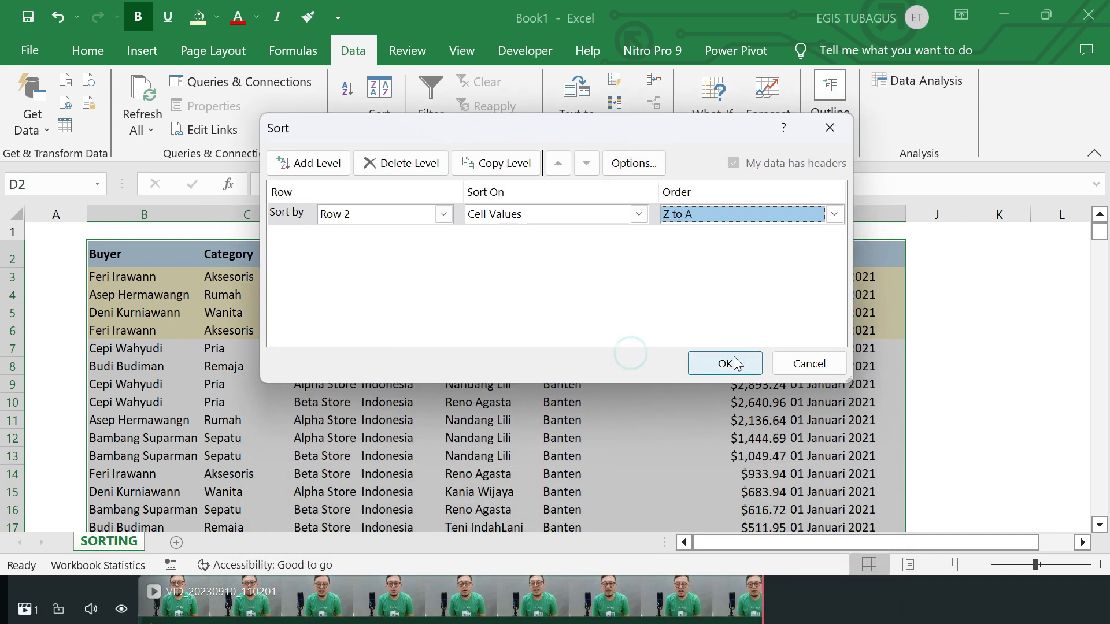
pyautogui.click(731, 365)
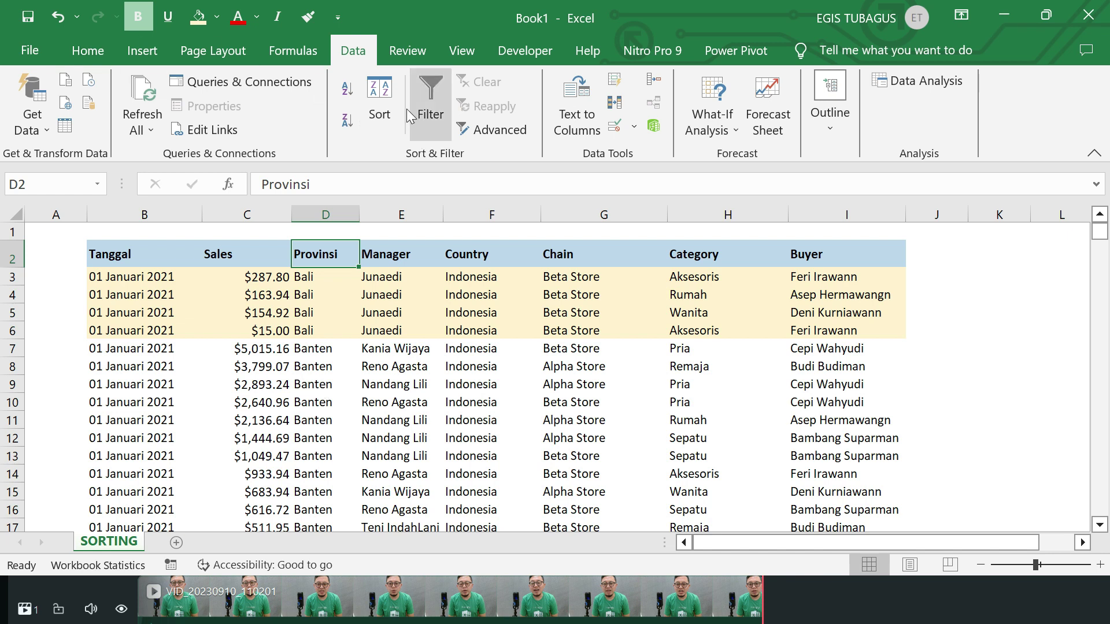
# Step: Reopen the Sort dialog with Row 2 kept as the key and show the Order choices
pyautogui.click(388, 95)
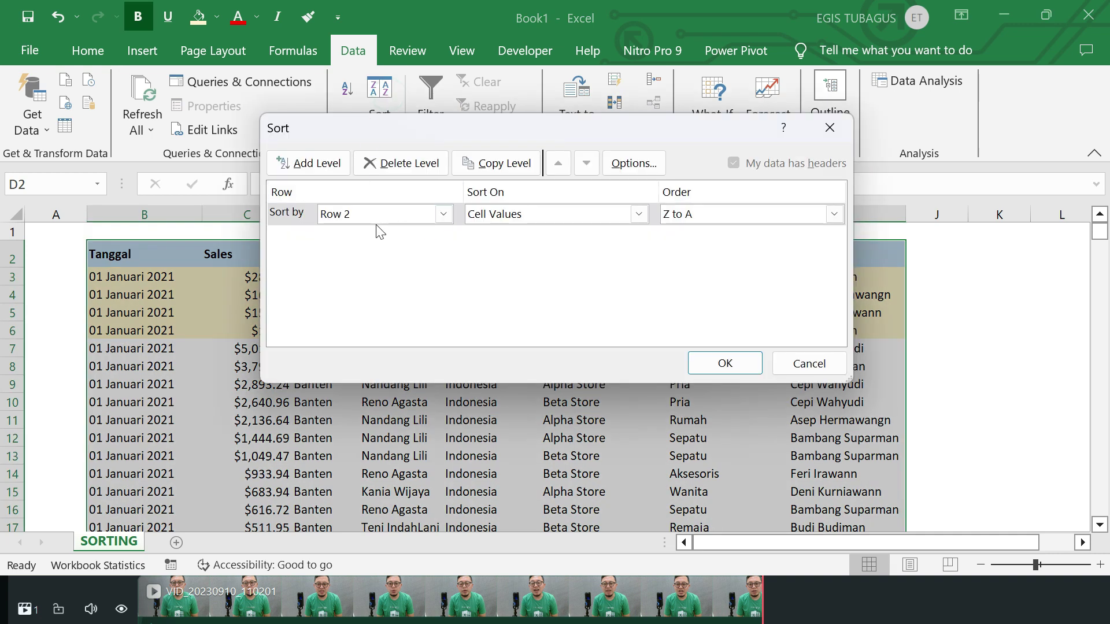
pyautogui.click(443, 214)
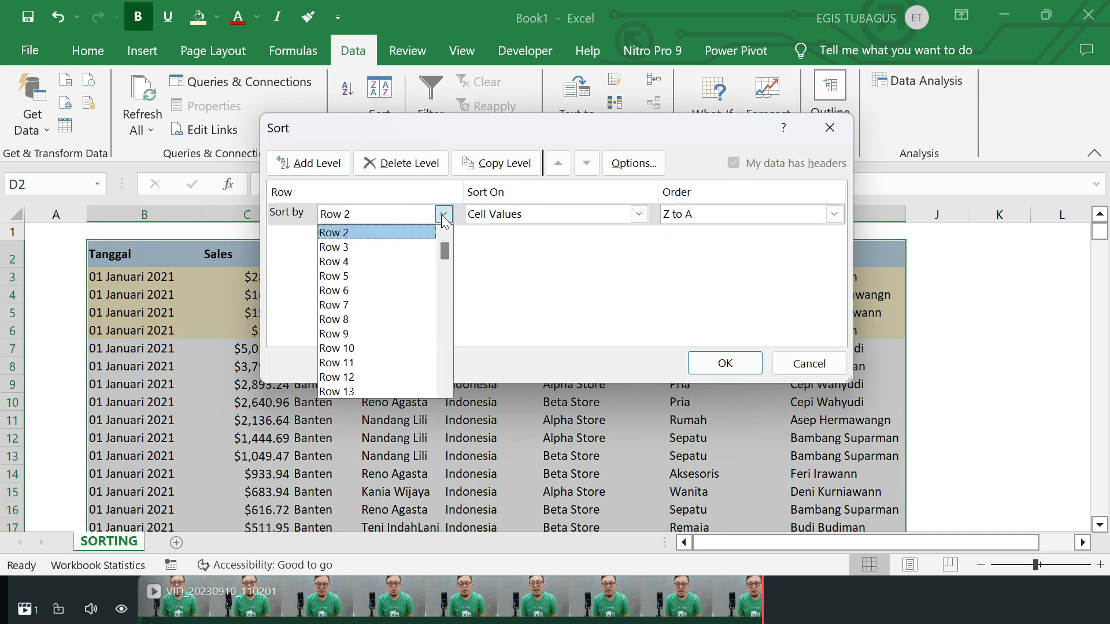
pyautogui.click(414, 233)
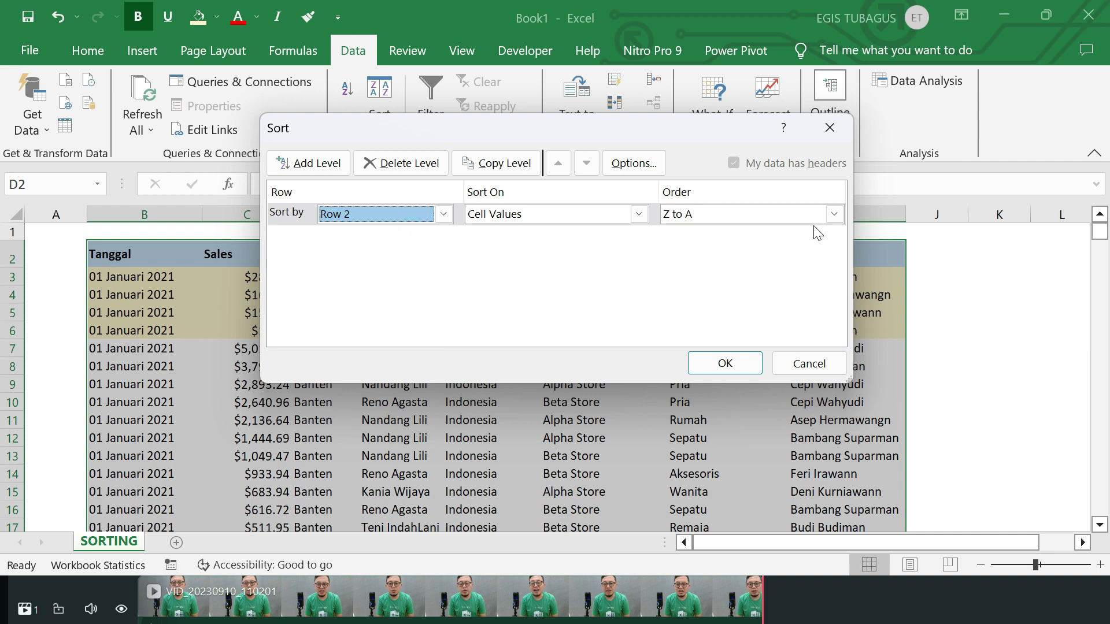
pyautogui.click(833, 215)
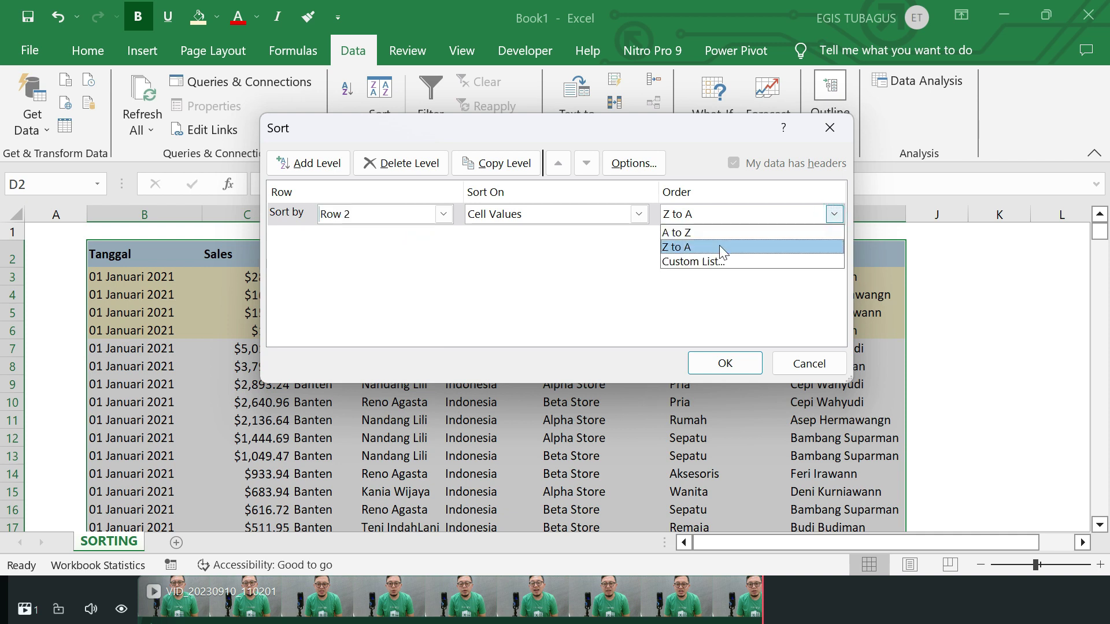
# Step: Create the custom list Tanggal,Sales,Category,Manager,Chain,Provinsi and sort the columns by it
pyautogui.click(720, 260)
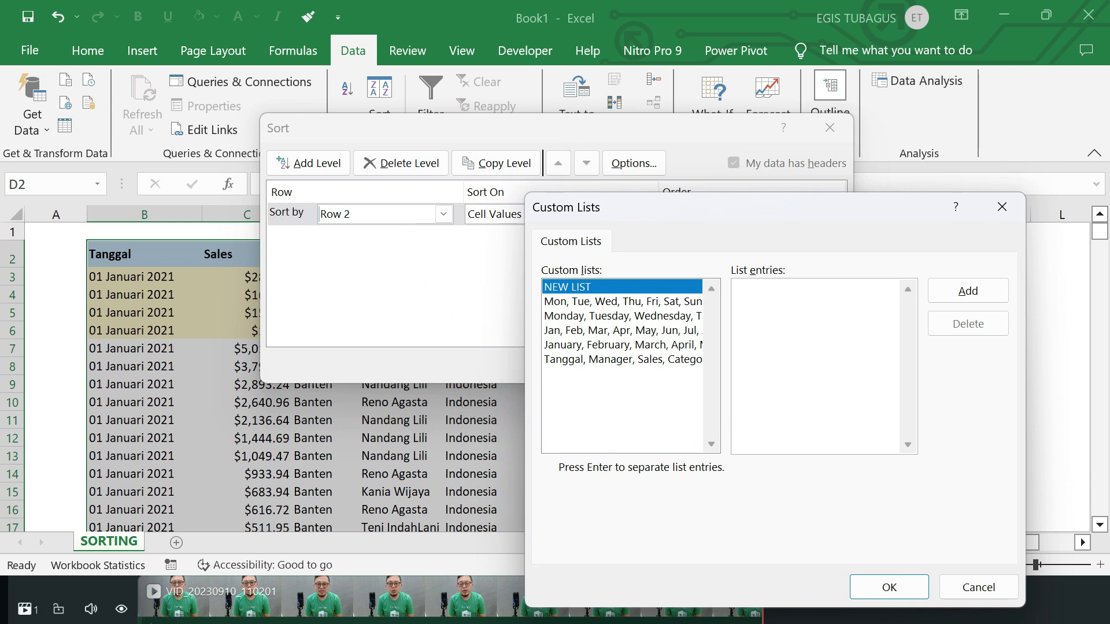
pyautogui.write('Tanggal,')
pyautogui.write('Sales,')
pyautogui.write('Category,')
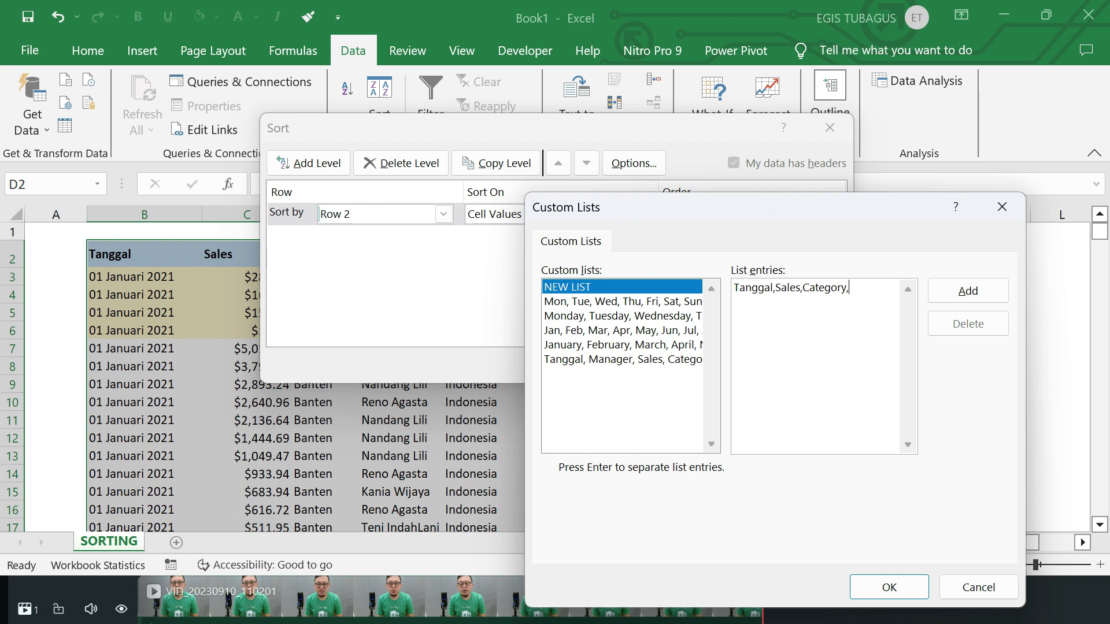
pyautogui.write('Manager,C')
pyautogui.moveTo(742, 302); pyautogui.dragTo(831, 289)
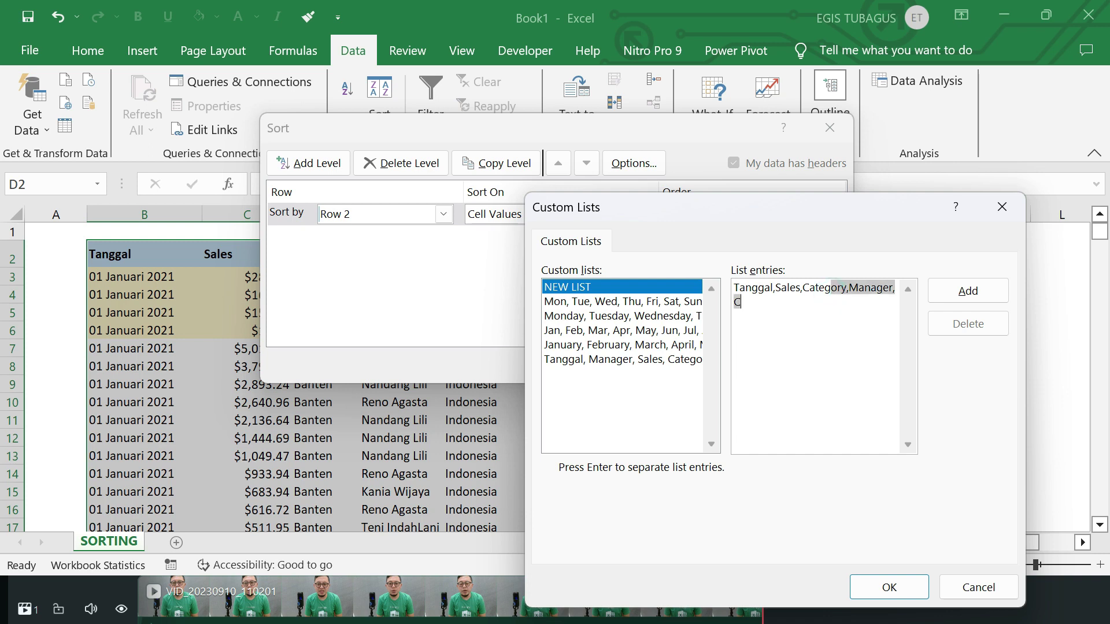
pyautogui.press('Right')
pyautogui.write('hain,')
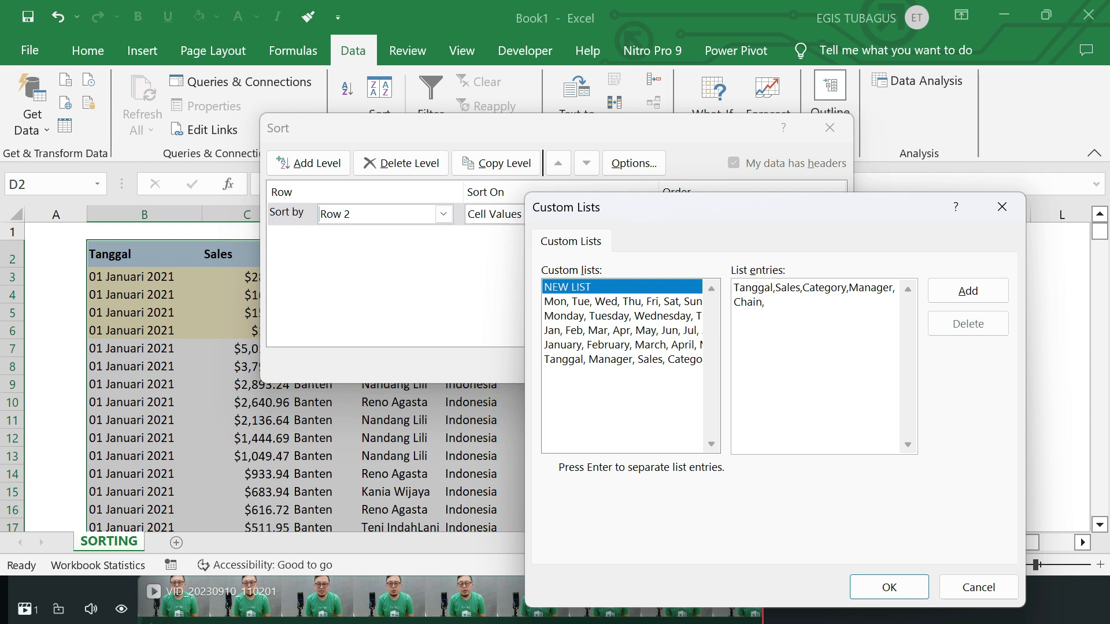
pyautogui.write('Provinsi')
pyautogui.moveTo(806, 211); pyautogui.dragTo(693, 101)
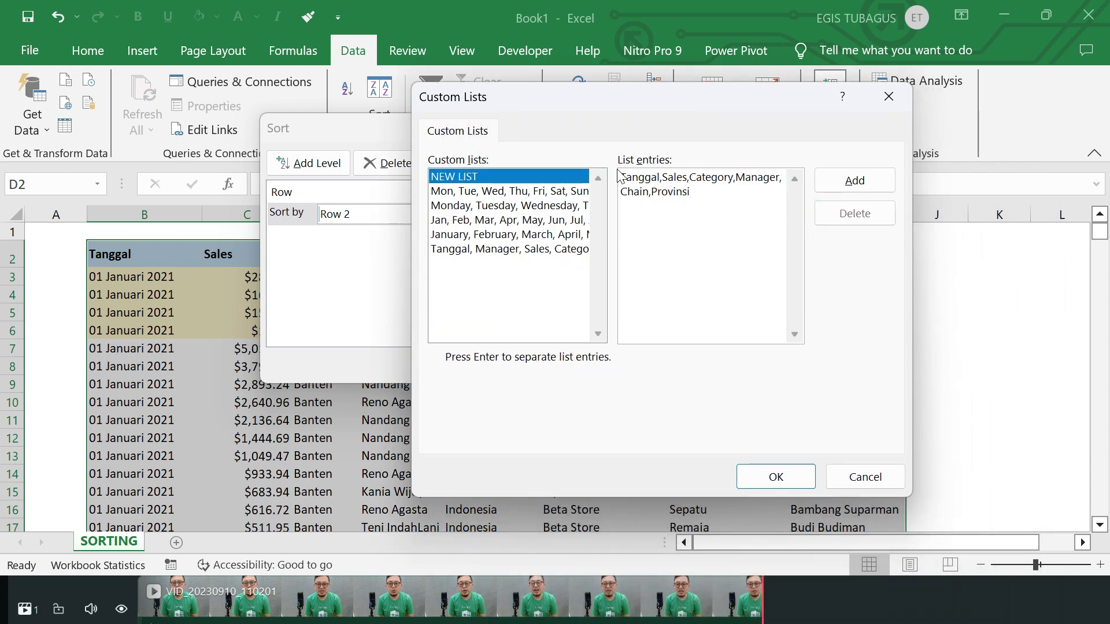
pyautogui.moveTo(621, 177); pyautogui.dragTo(690, 193)
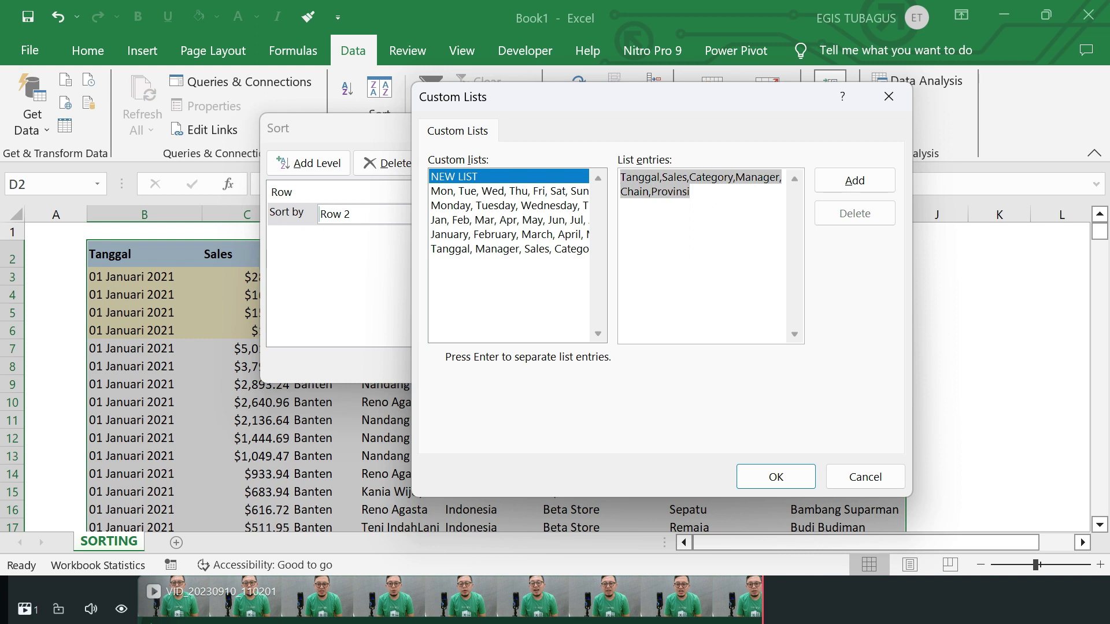
pyautogui.click(849, 181)
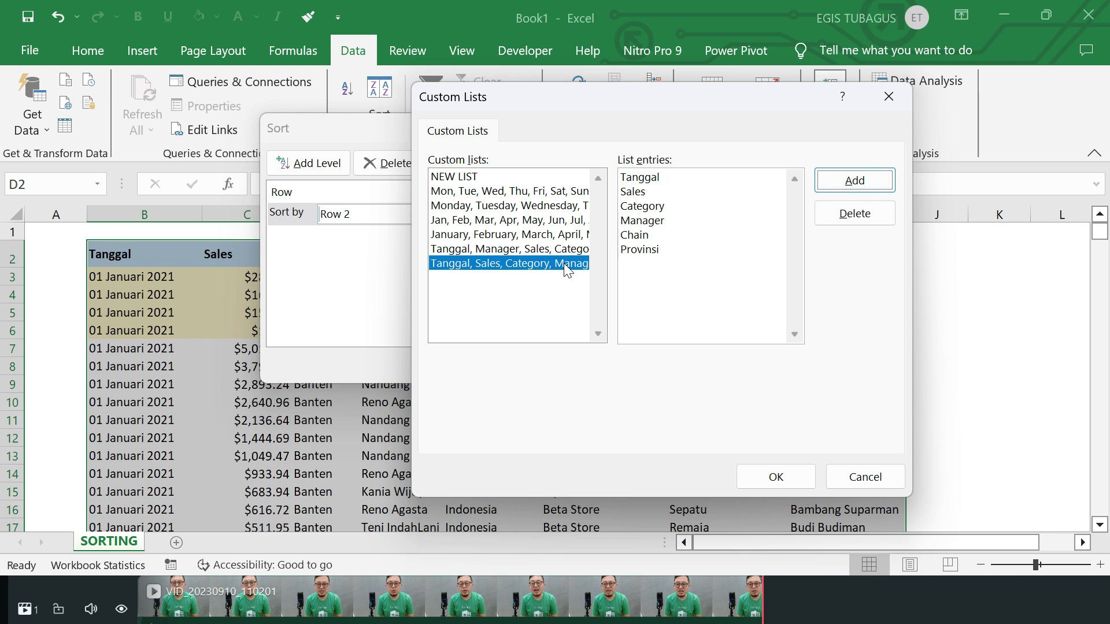
pyautogui.click(775, 477)
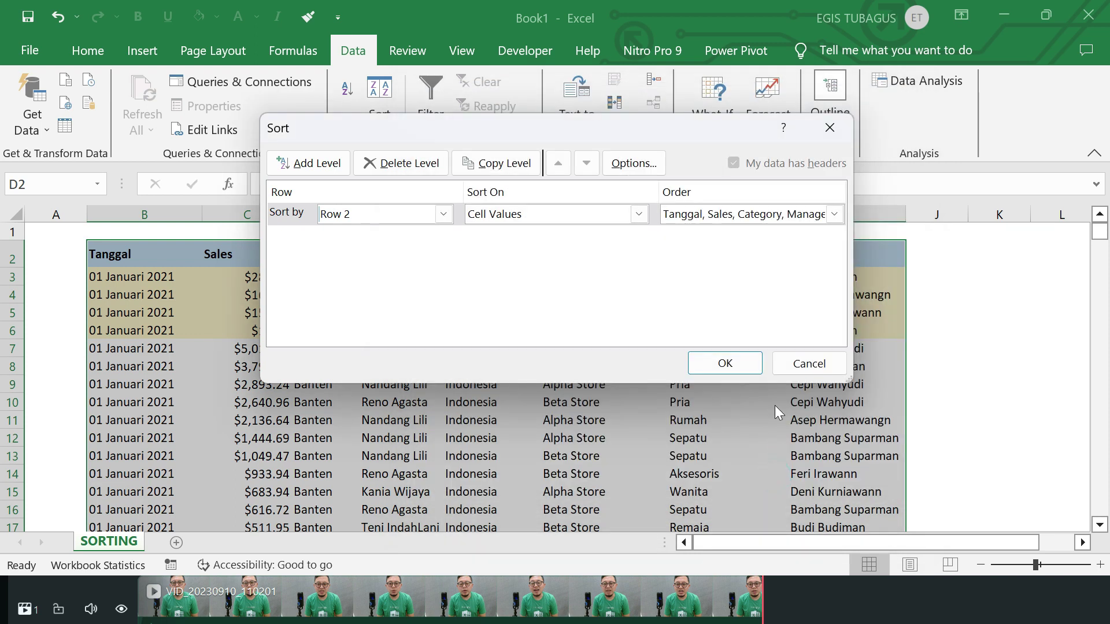
pyautogui.click(735, 364)
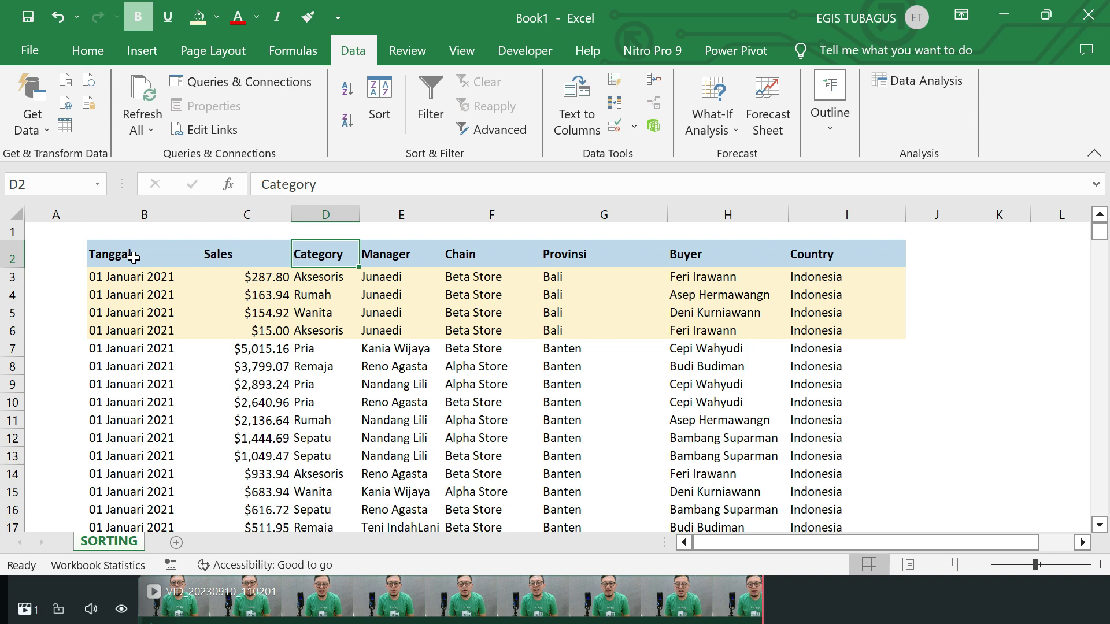
# Step: Select cells in the reordered Tanggal, Category and Chain columns to check the result
pyautogui.moveTo(131, 258); pyautogui.dragTo(173, 366)
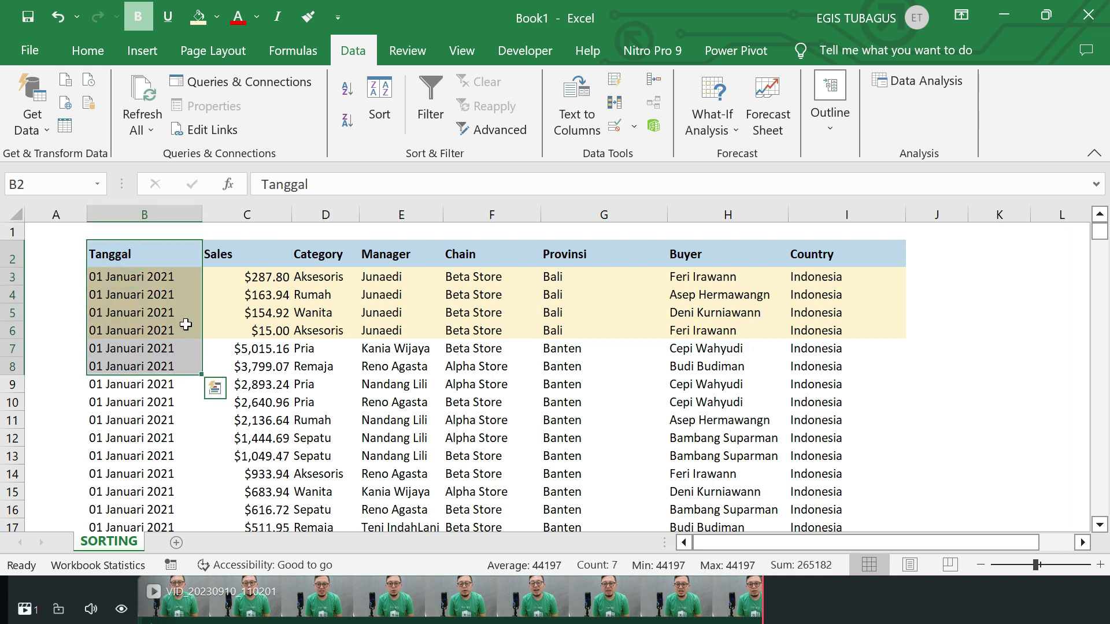
pyautogui.moveTo(254, 294); pyautogui.dragTo(254, 347)
pyautogui.moveTo(322, 292); pyautogui.dragTo(339, 363)
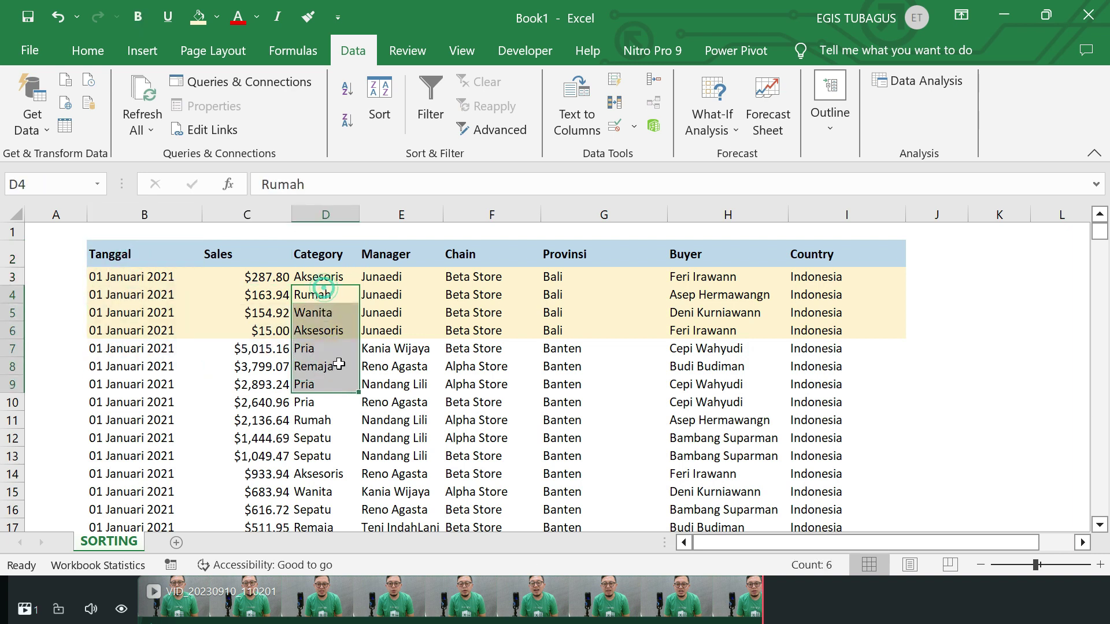
pyautogui.moveTo(399, 293); pyautogui.dragTo(399, 347)
pyautogui.moveTo(506, 293); pyautogui.dragTo(498, 348)
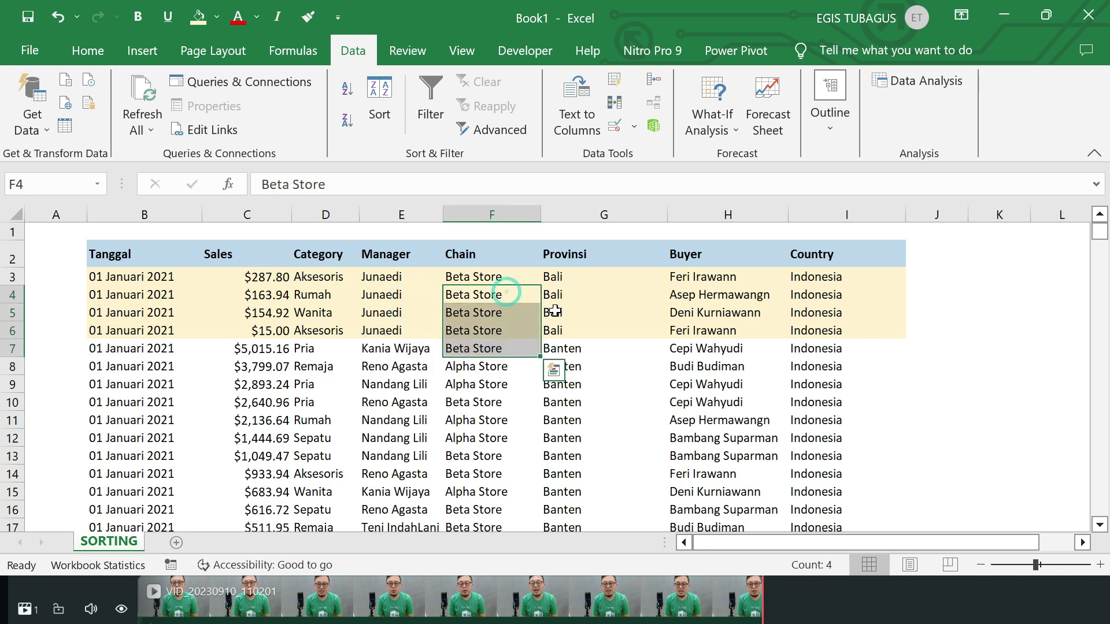
pyautogui.moveTo(554, 294); pyautogui.dragTo(596, 361)
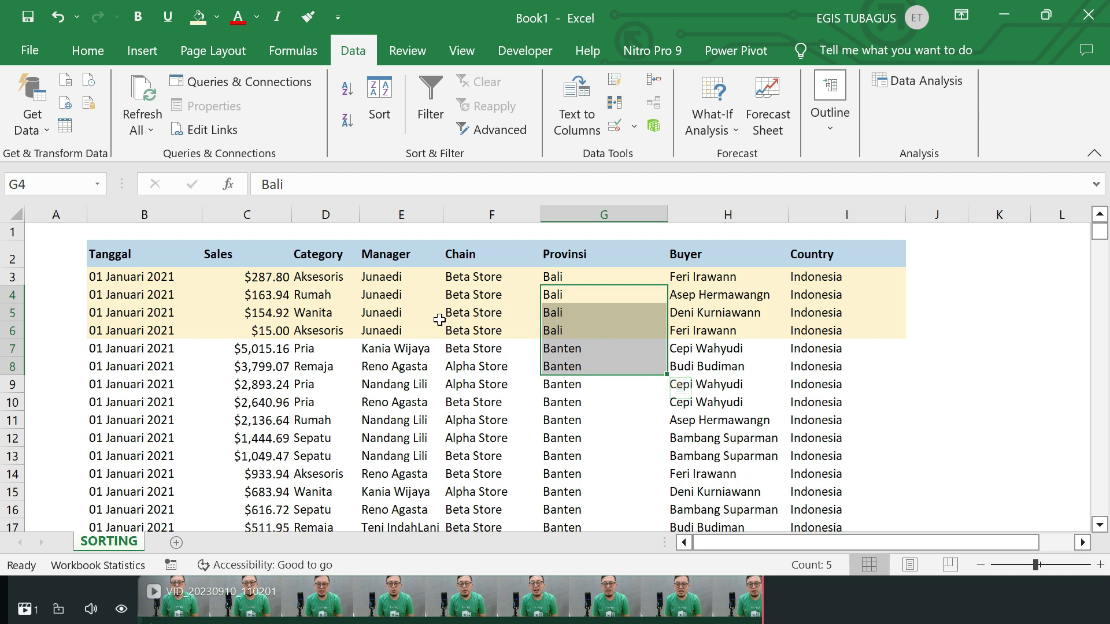
pyautogui.click(381, 99)
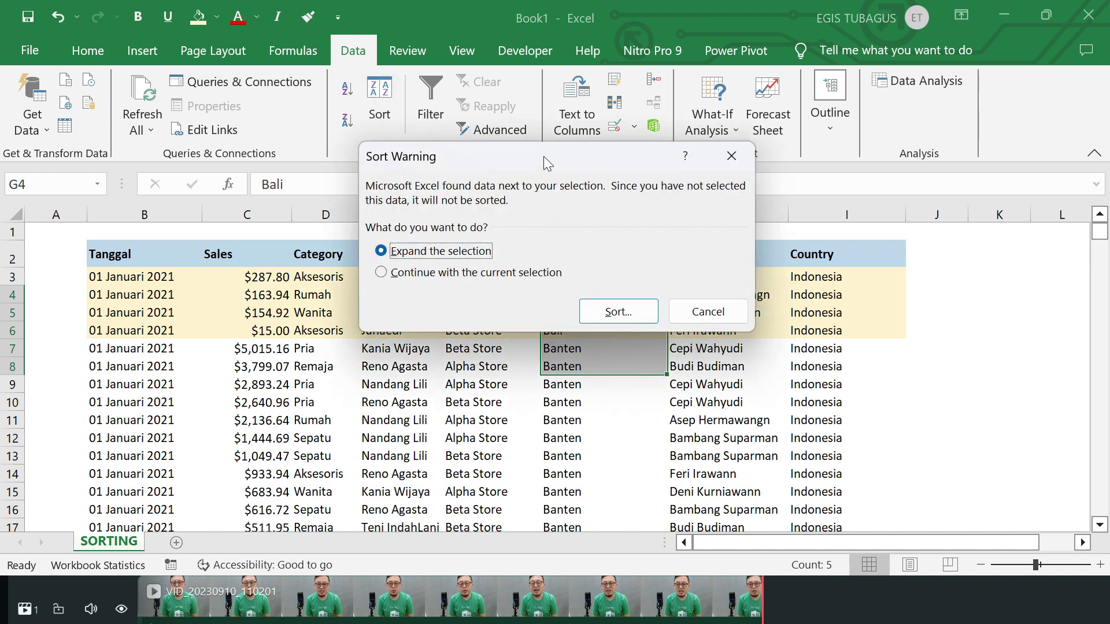
pyautogui.moveTo(543, 156); pyautogui.dragTo(257, 181)
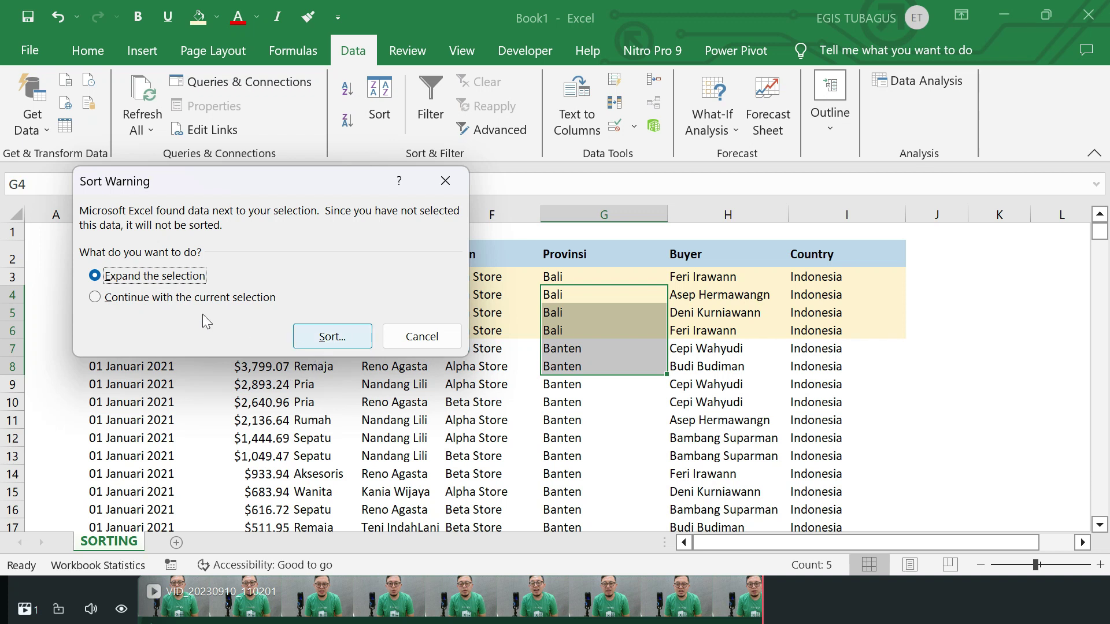
pyautogui.click(346, 335)
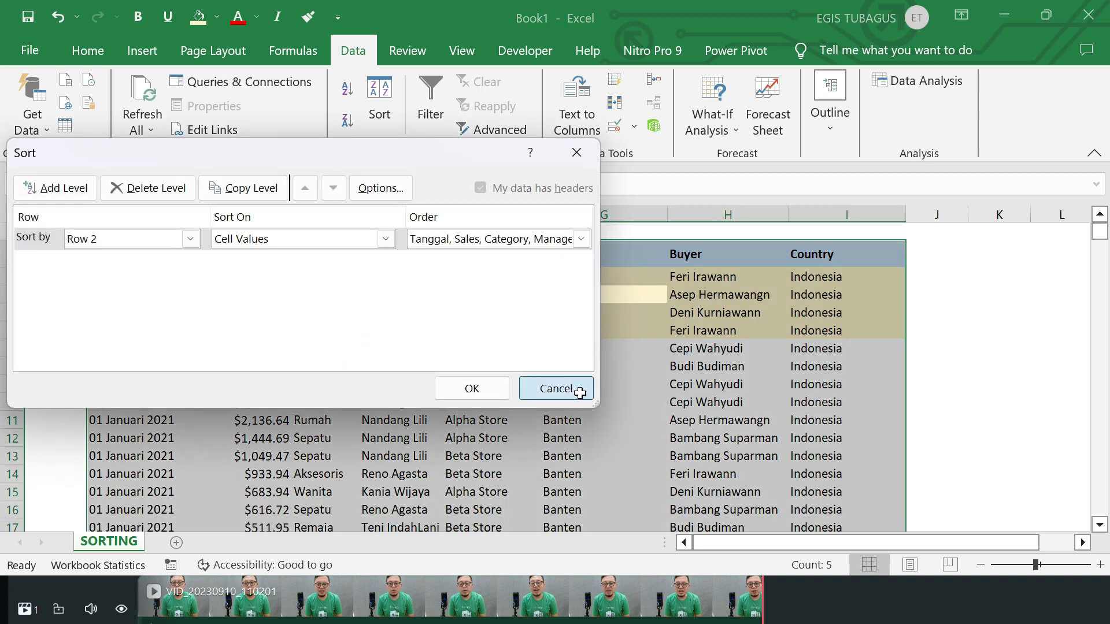
pyautogui.click(556, 389)
# Step: From cell F4, reopen Sort and set Sort Options back to top-to-bottom orientation
pyautogui.click(480, 385)
pyautogui.click(498, 295)
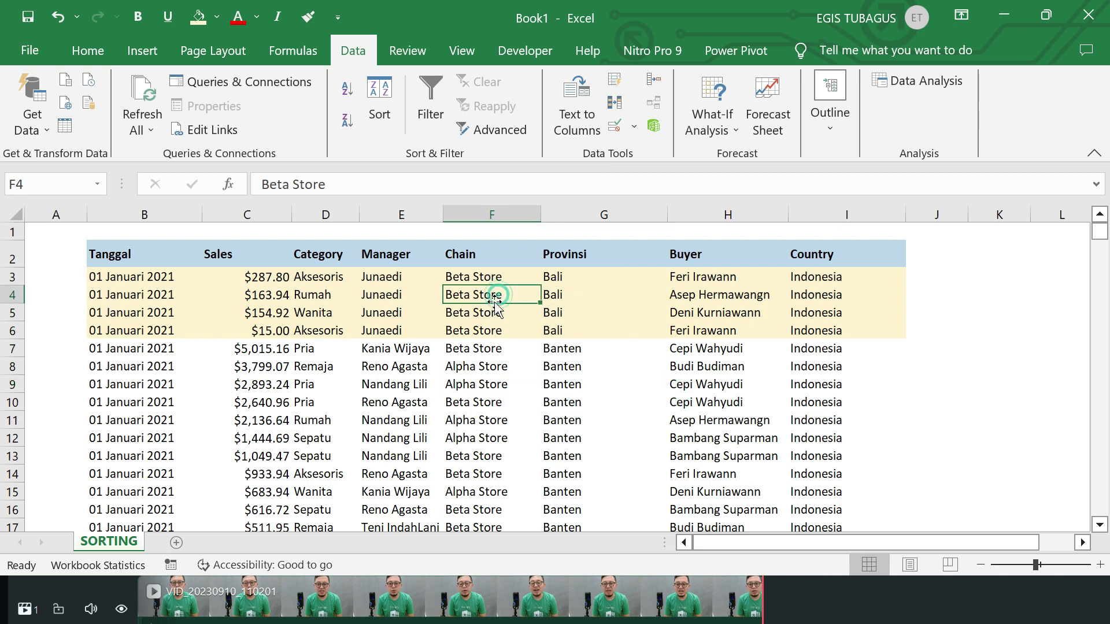
pyautogui.click(384, 90)
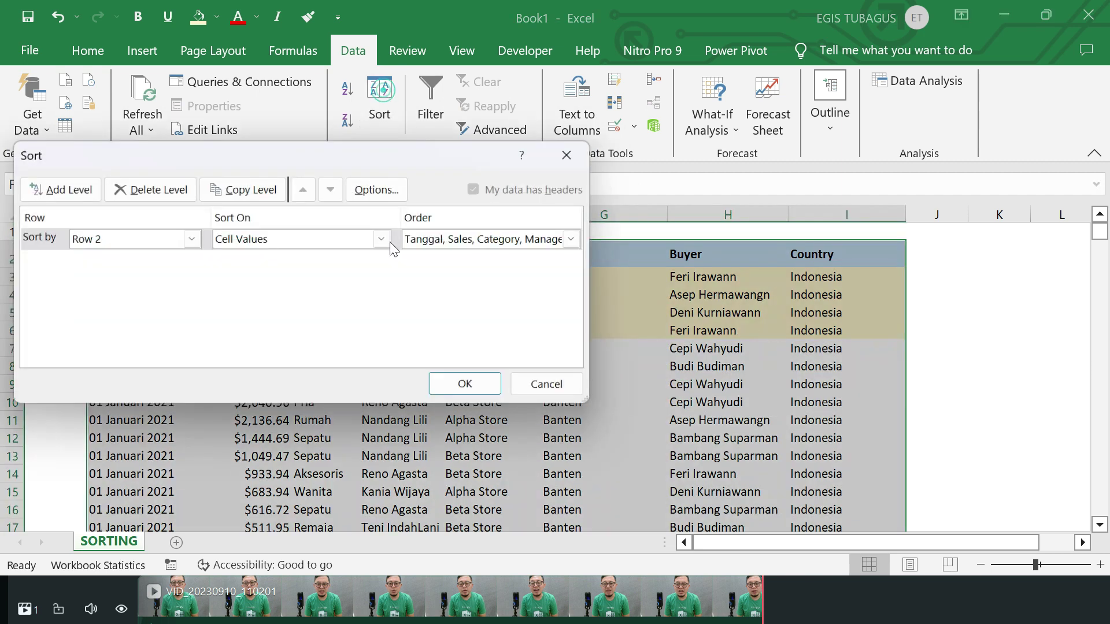
pyautogui.moveTo(428, 154); pyautogui.dragTo(590, 148)
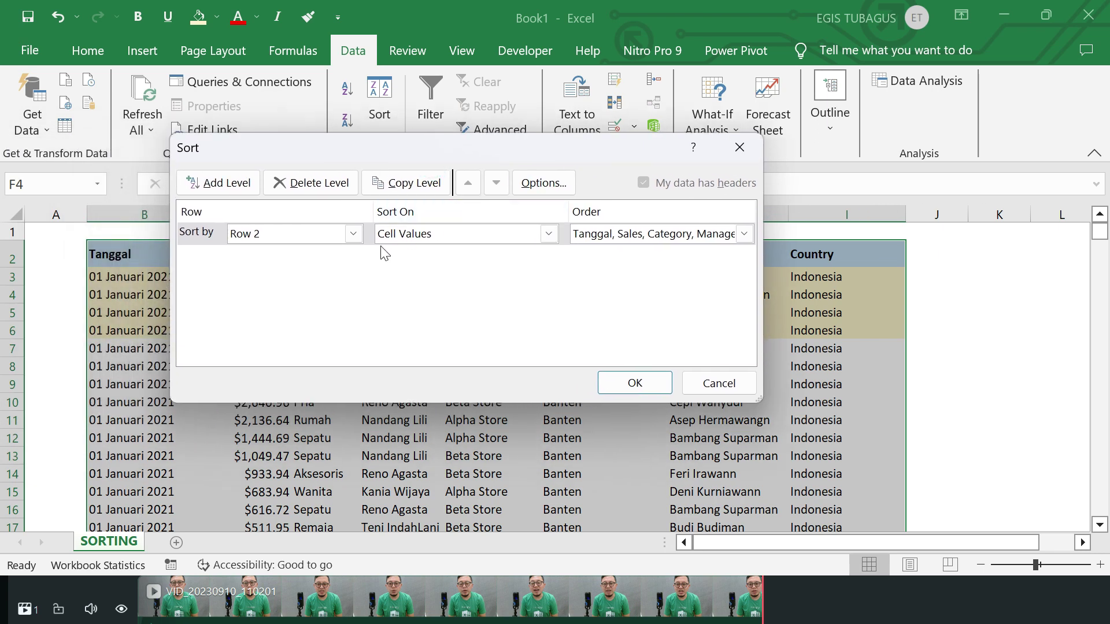
pyautogui.click(544, 184)
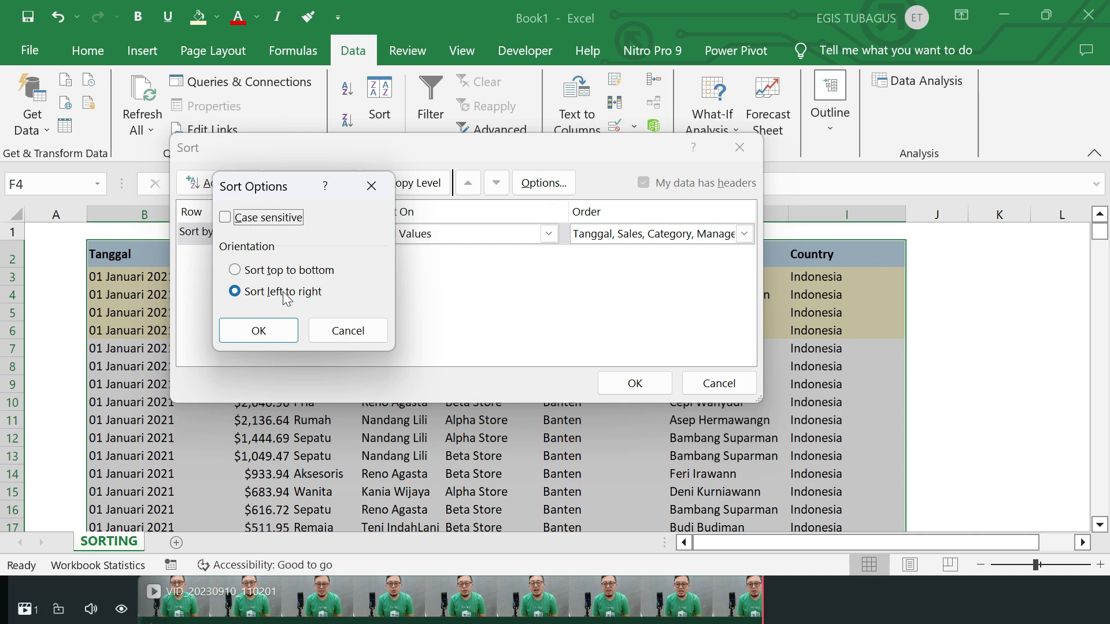
pyautogui.click(236, 272)
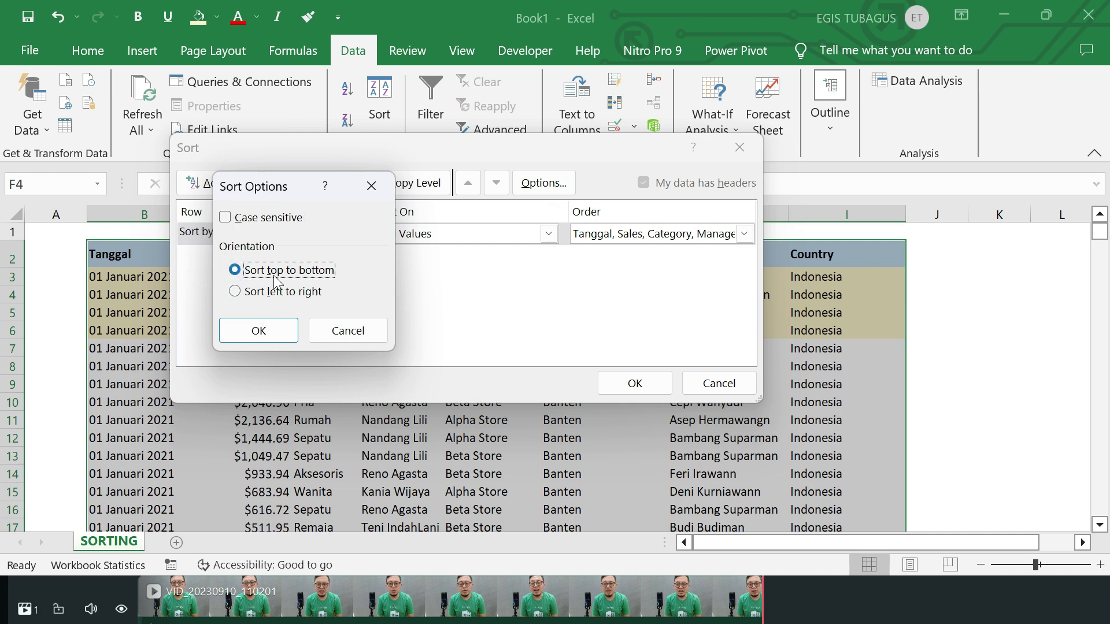
pyautogui.click(276, 339)
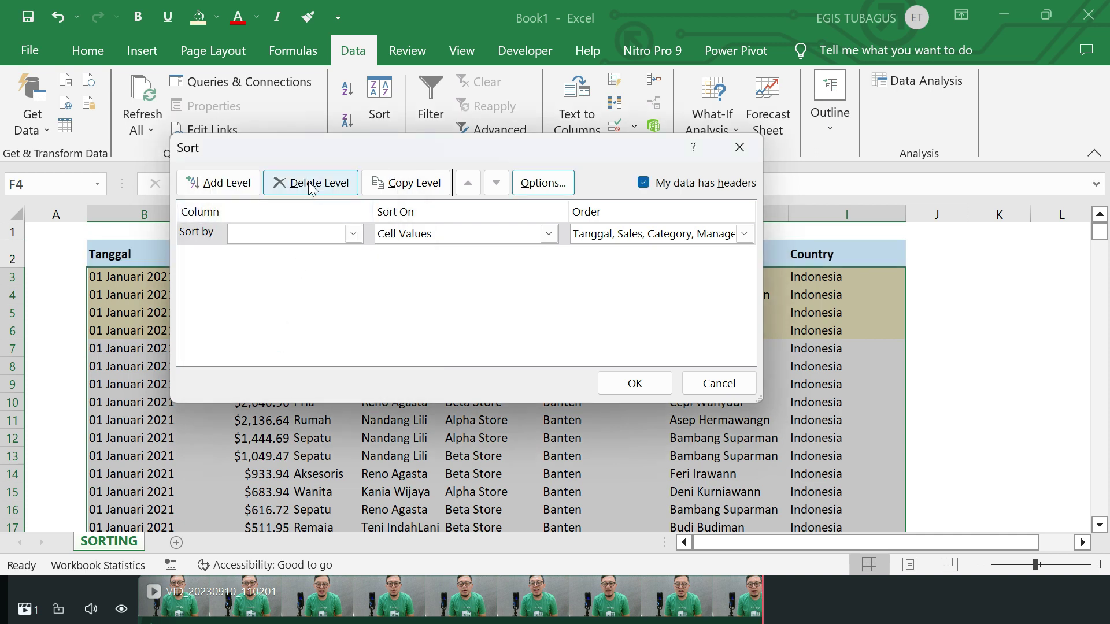
# Step: Reposition the Sort dialog over the table and choose the Sort by column
pyautogui.moveTo(320, 153); pyautogui.dragTo(536, 335)
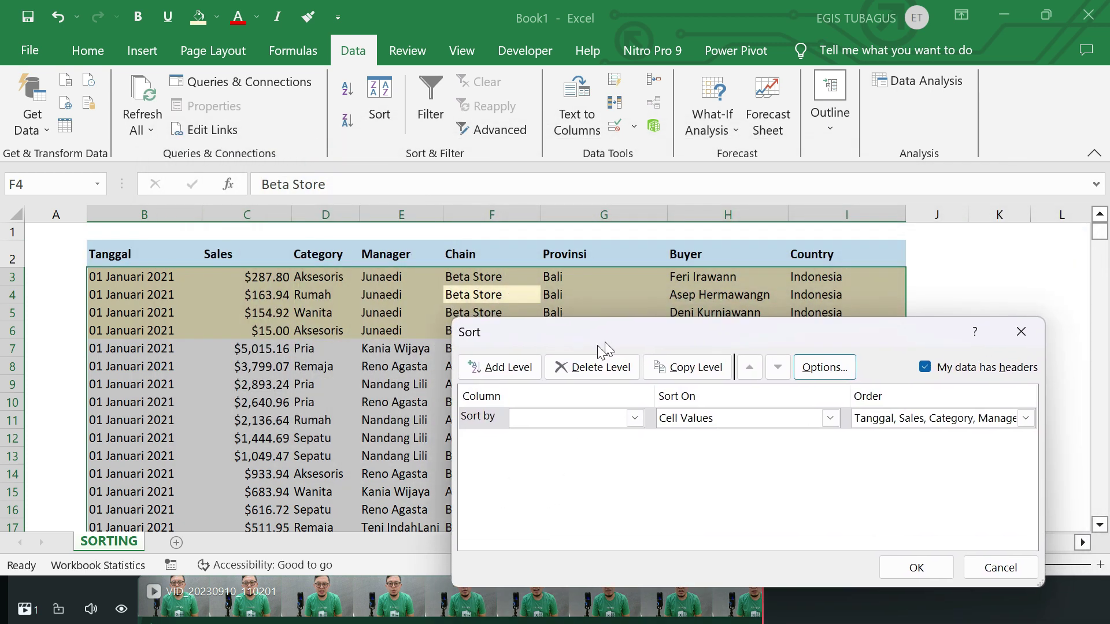
pyautogui.moveTo(535, 338); pyautogui.dragTo(480, 266)
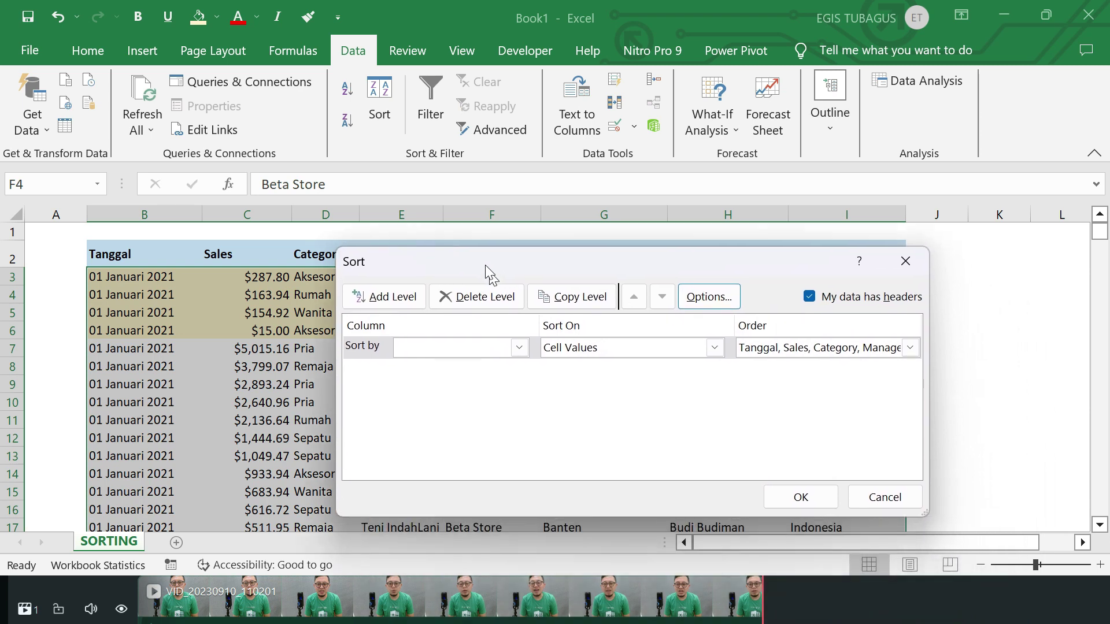
pyautogui.click(513, 339)
# Step: Set the first level to Tanggal, newest to oldest
pyautogui.click(488, 356)
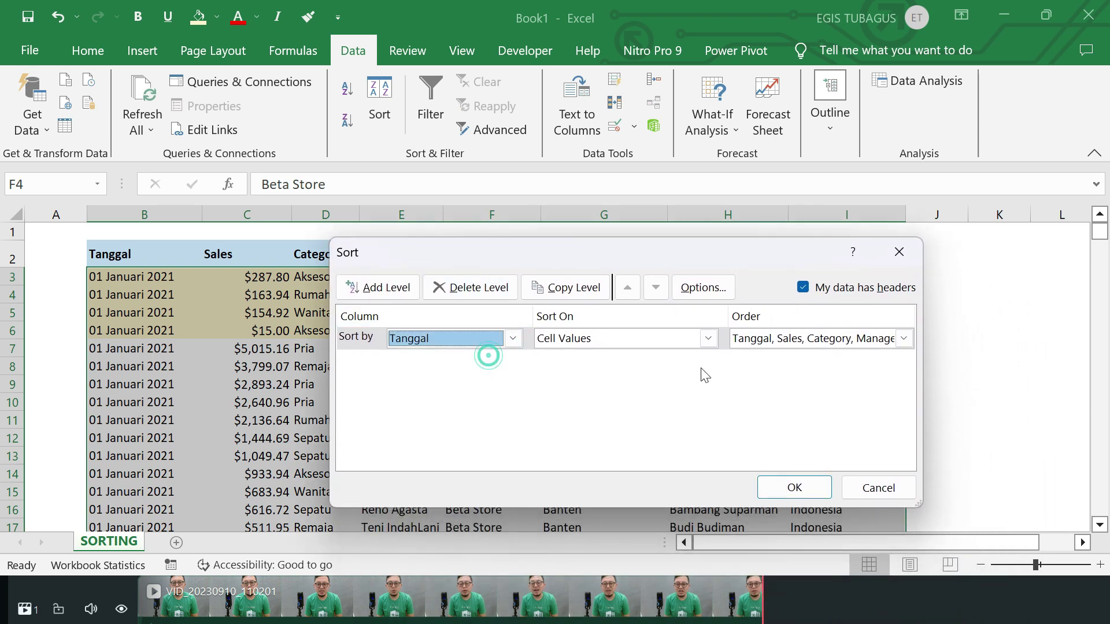
pyautogui.click(904, 339)
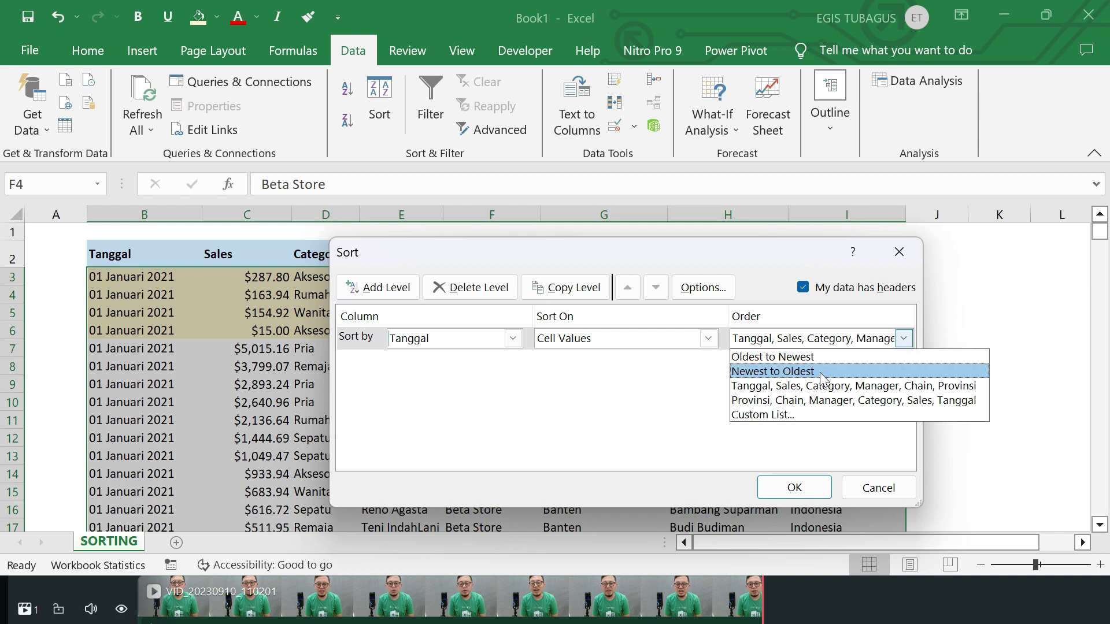
pyautogui.click(824, 376)
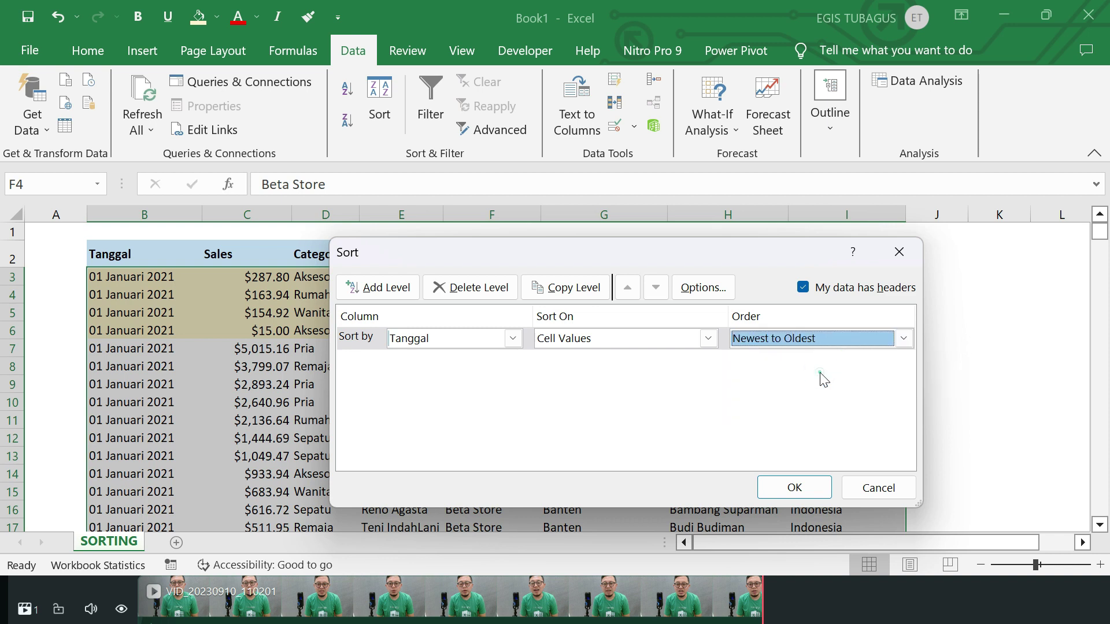
# Step: Add Sales largest to smallest as the second sort level
pyautogui.click(381, 289)
pyautogui.moveTo(499, 249)
pyautogui.mouseDown()
pyautogui.moveTo(517, 205)
pyautogui.moveTo(832, 233)
pyautogui.moveTo(622, 141)
pyautogui.mouseUp()
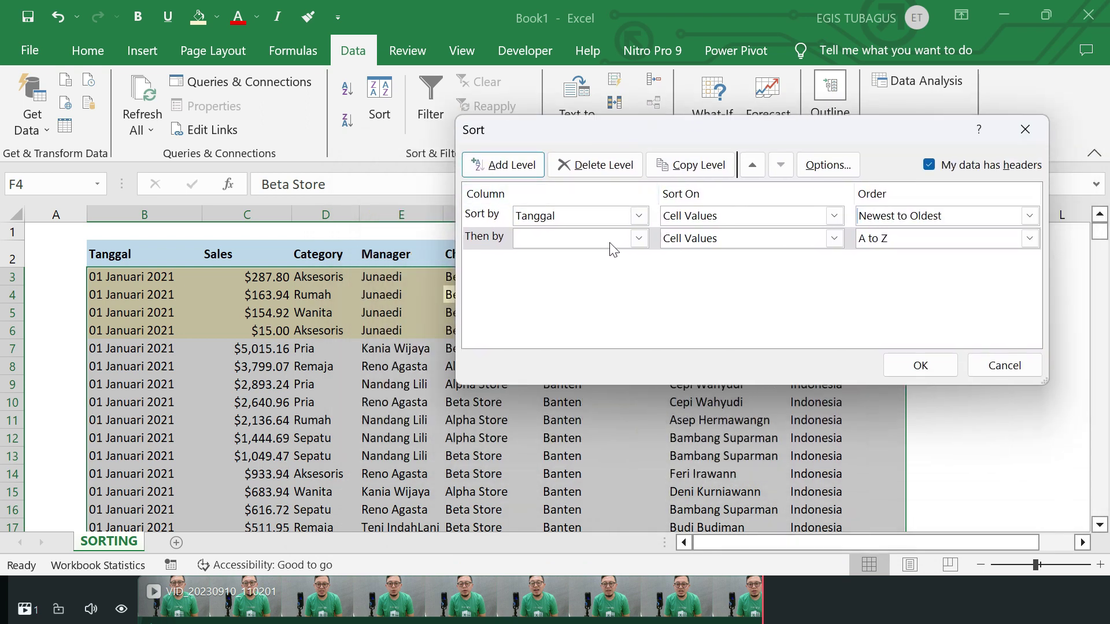
pyautogui.click(639, 238)
pyautogui.click(596, 269)
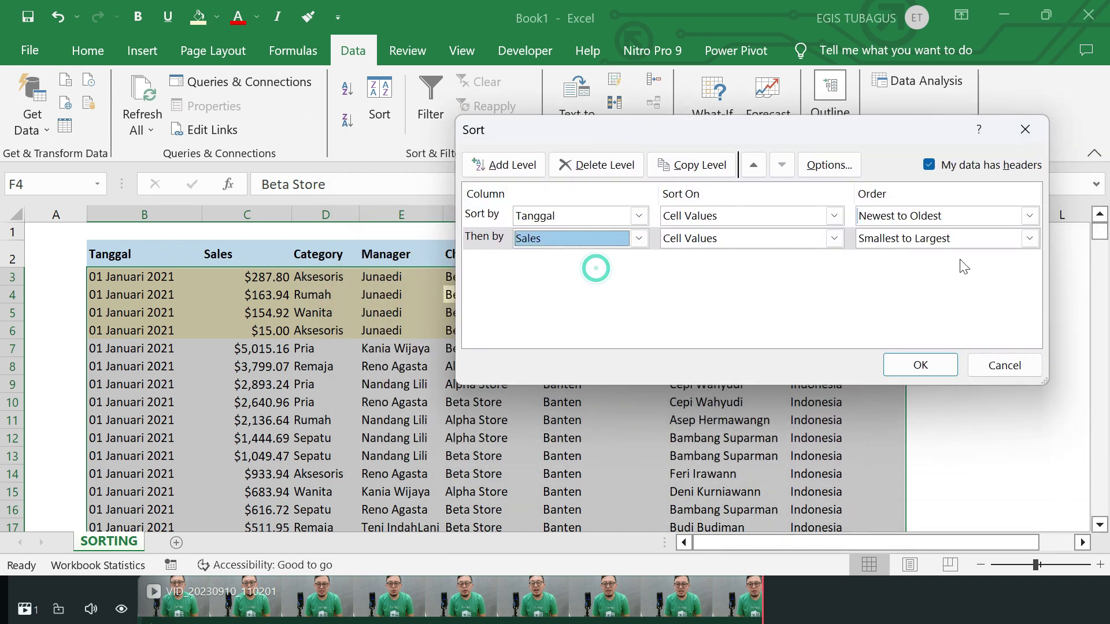
pyautogui.click(1030, 239)
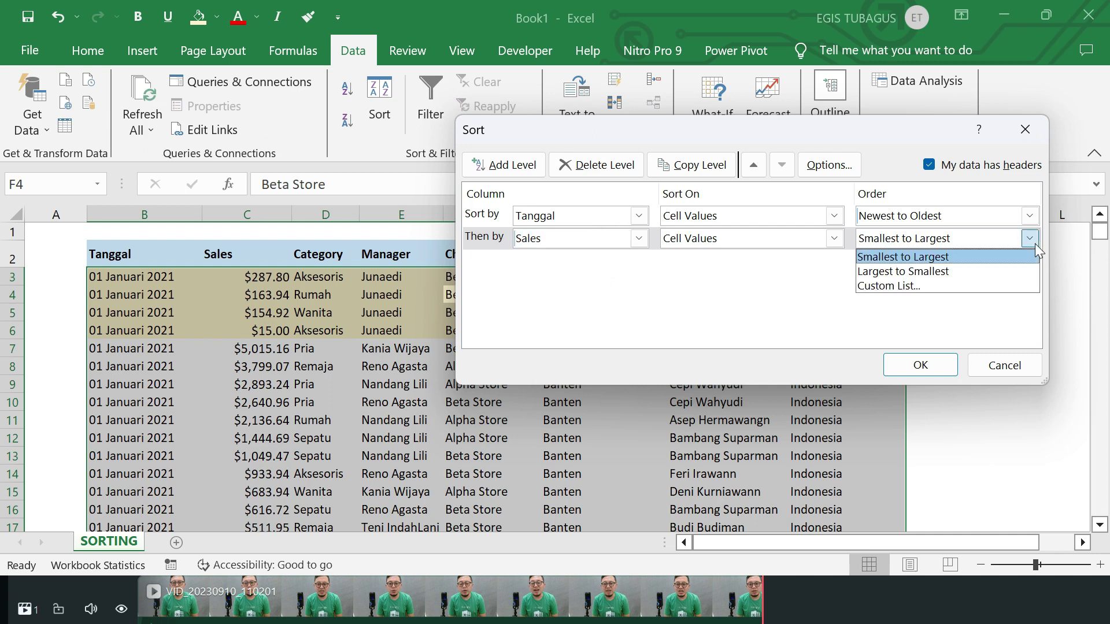
pyautogui.click(962, 275)
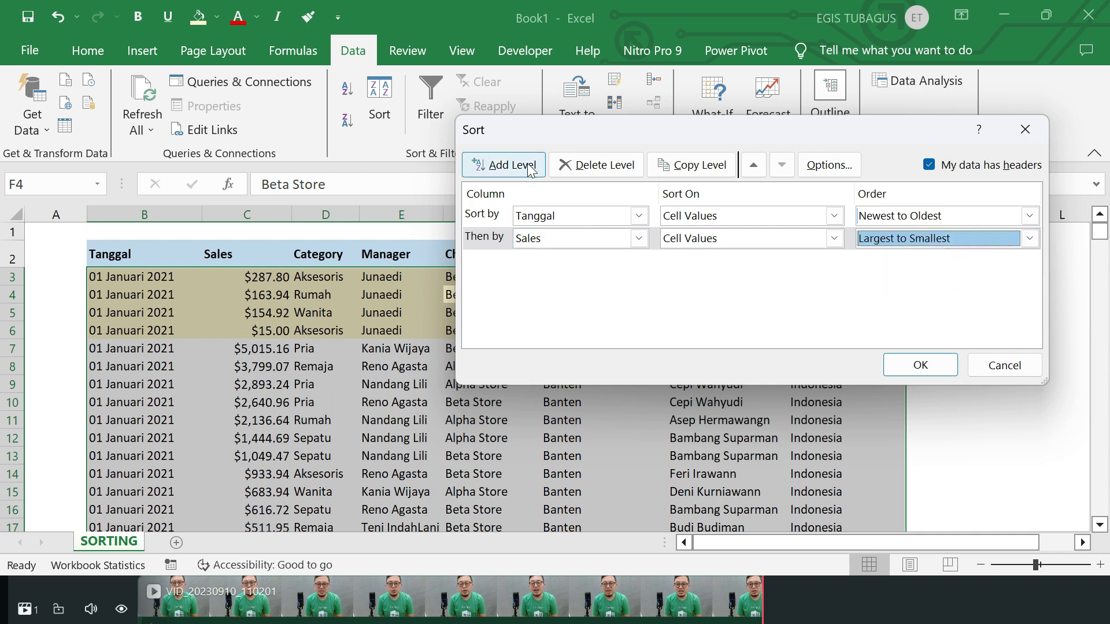
# Step: Add Category as the third level and apply the sort
pyautogui.click(503, 164)
pyautogui.click(639, 261)
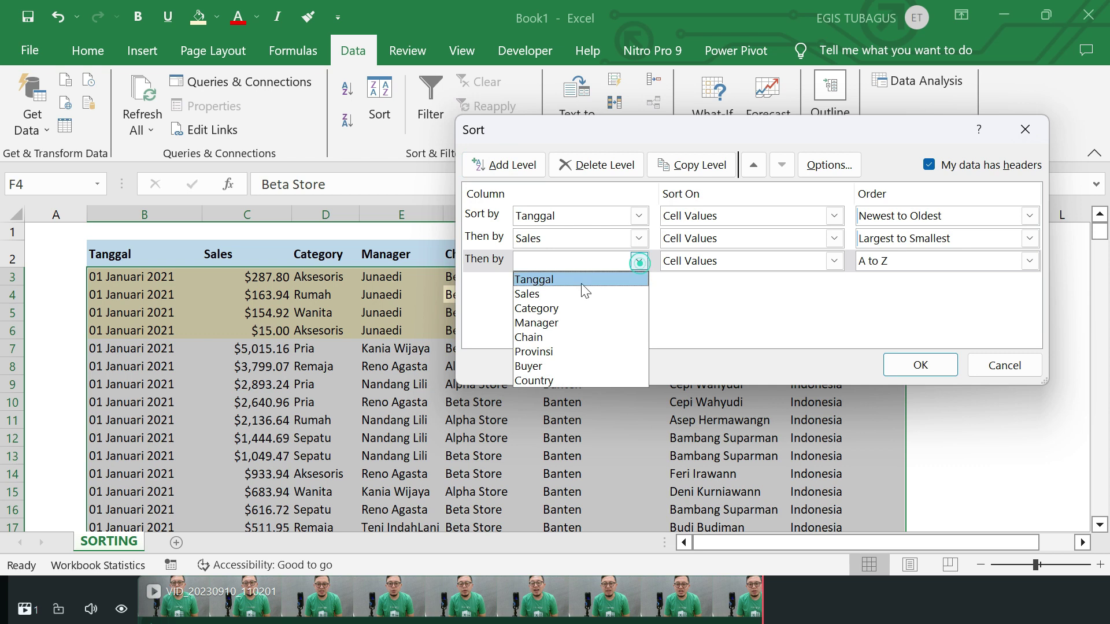
pyautogui.click(581, 307)
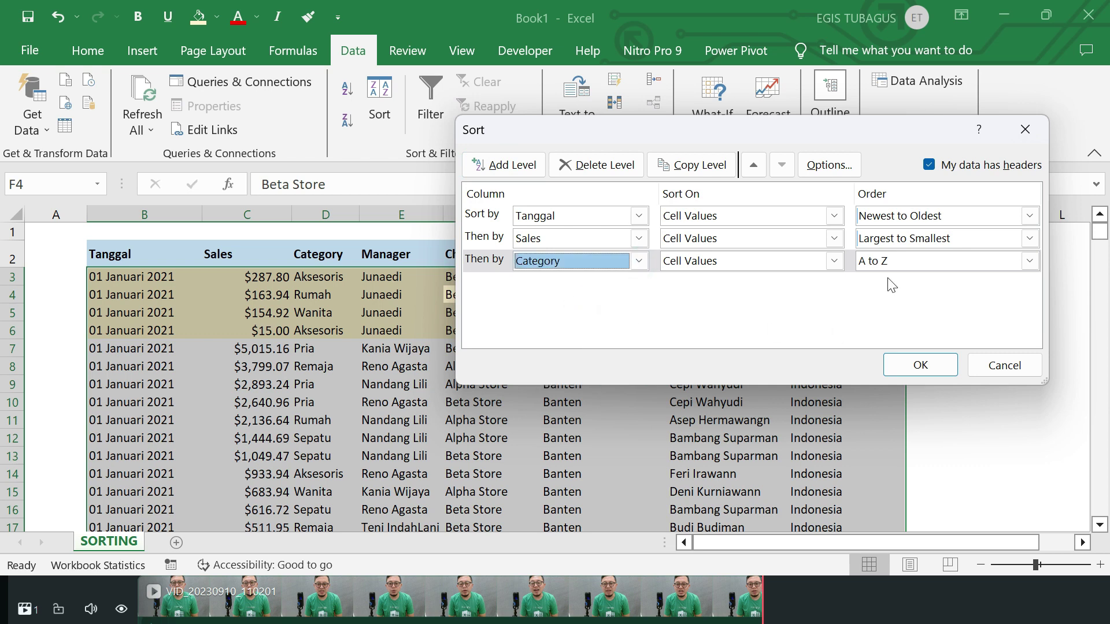
pyautogui.click(918, 366)
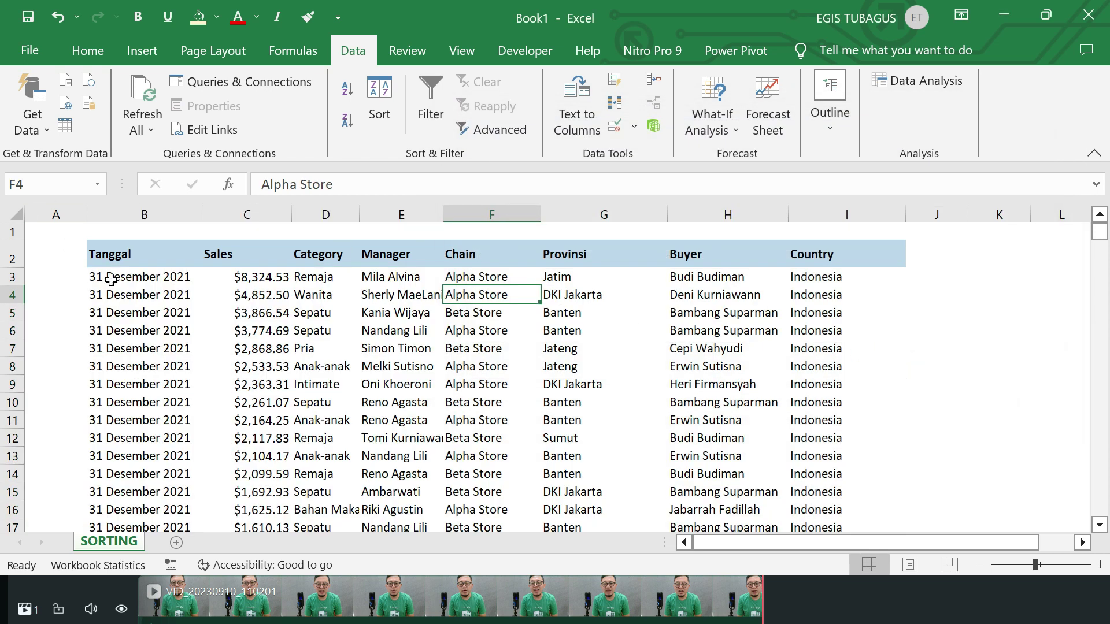
pyautogui.moveTo(148, 283); pyautogui.dragTo(201, 491)
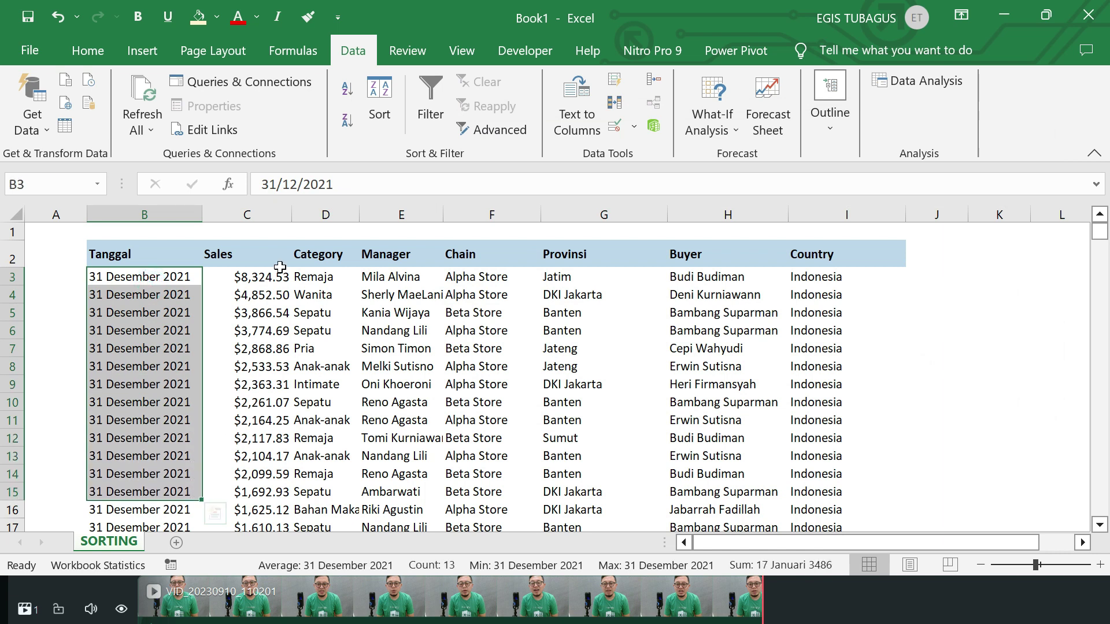
pyautogui.moveTo(277, 276); pyautogui.dragTo(270, 363)
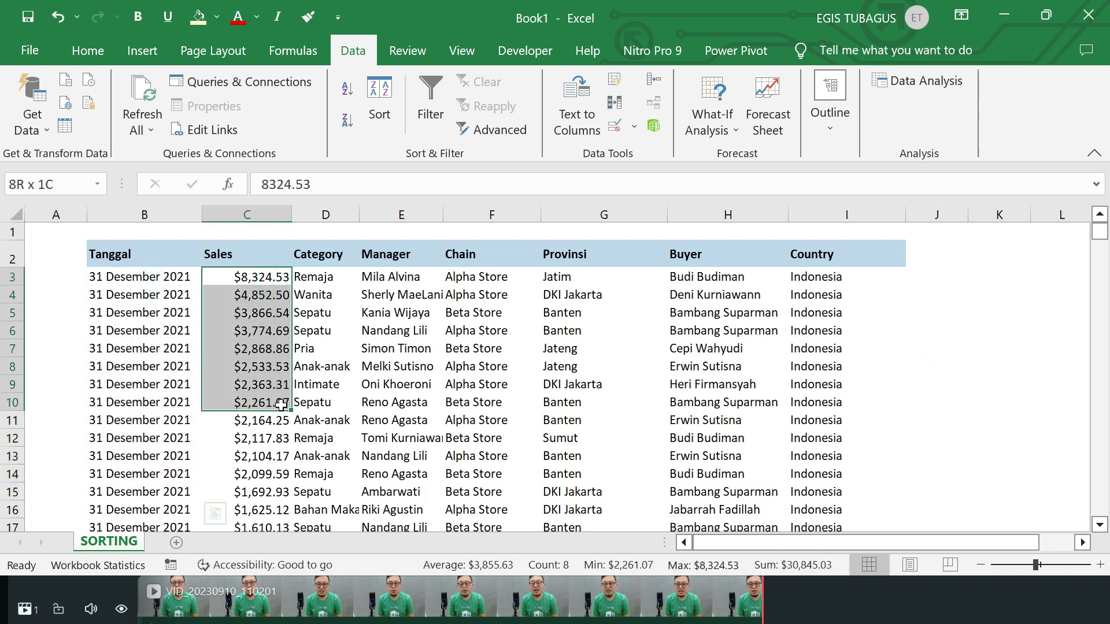
pyautogui.moveTo(270, 363); pyautogui.dragTo(280, 467)
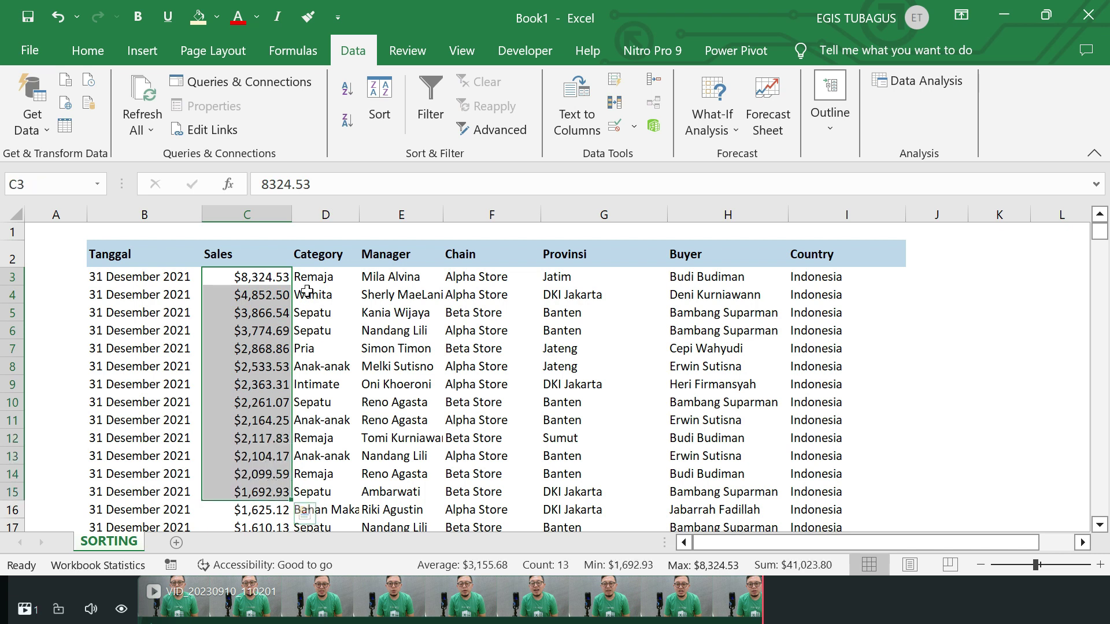
pyautogui.moveTo(307, 279); pyautogui.dragTo(313, 443)
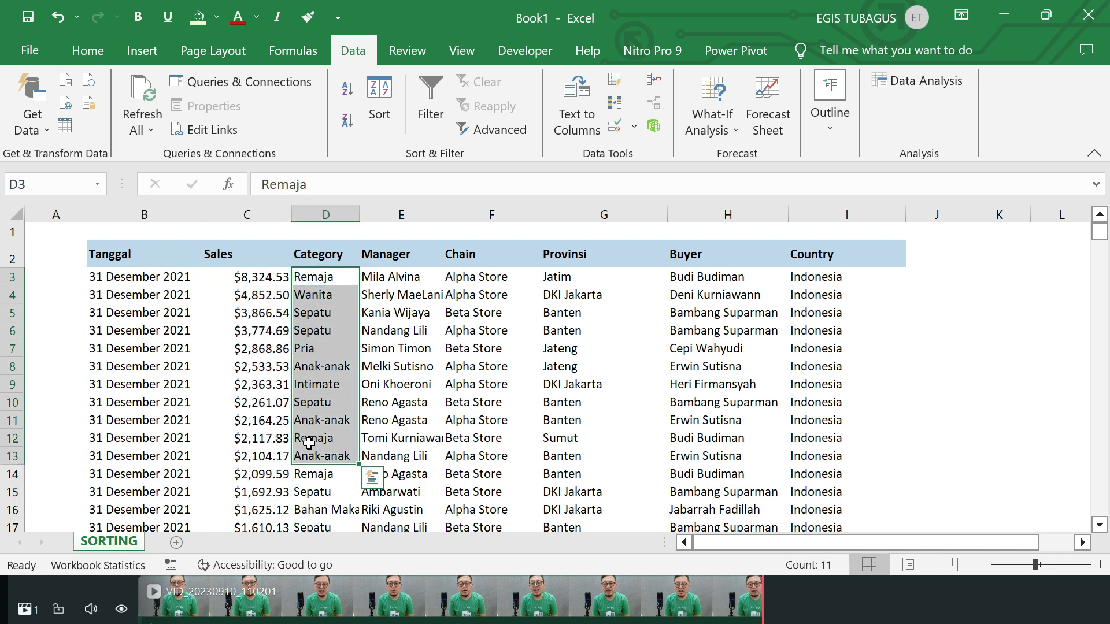
pyautogui.click(276, 361)
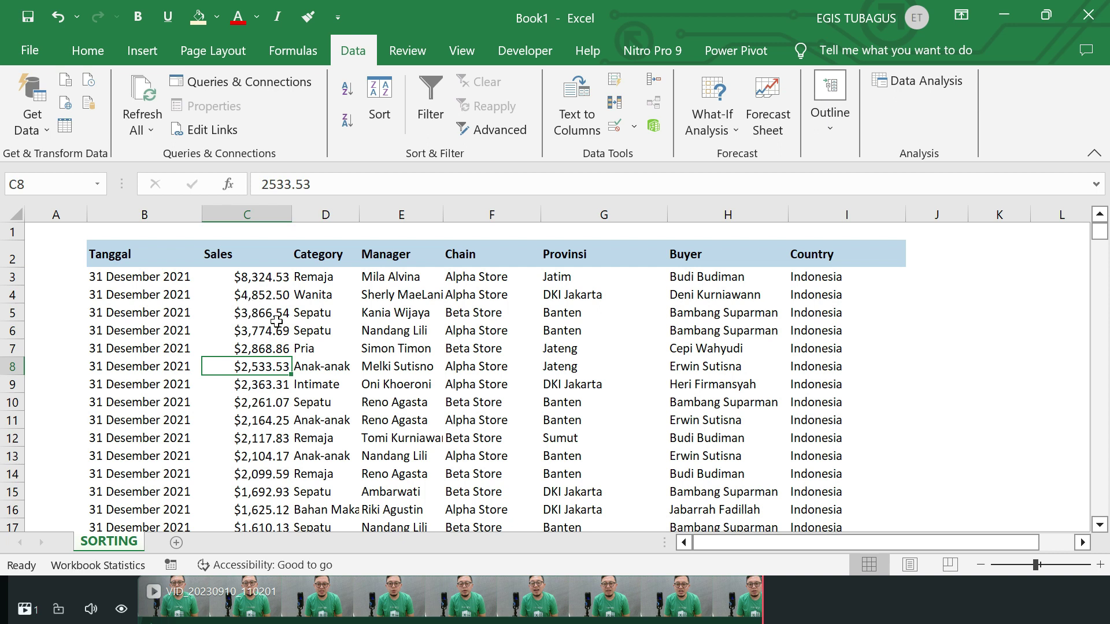
# Step: In the Sort dialog, move the Category level to the top
pyautogui.click(381, 95)
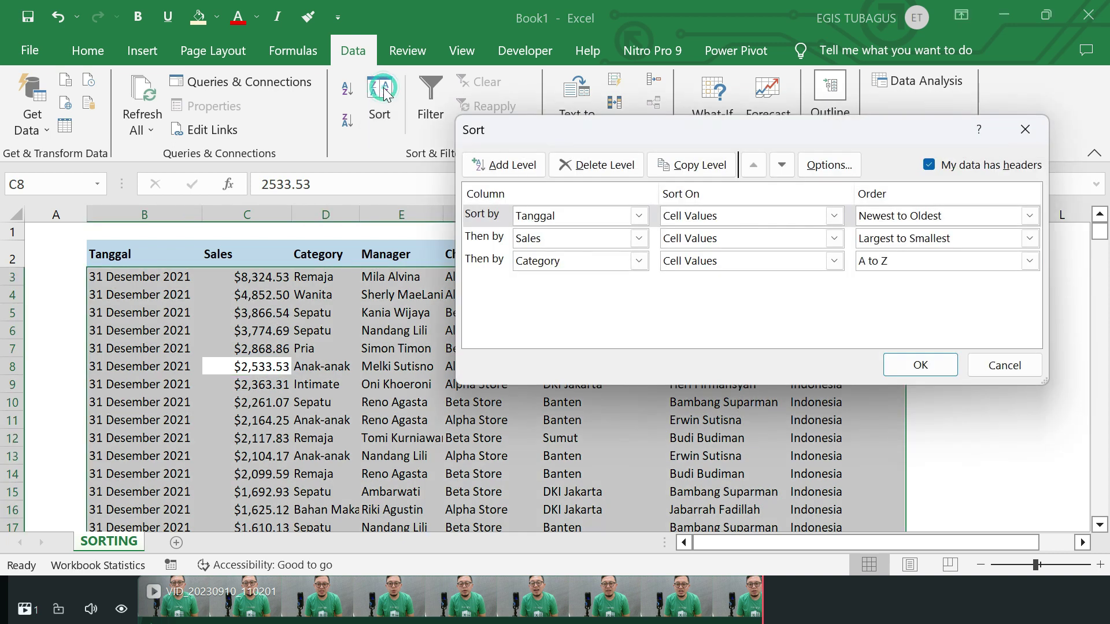
pyautogui.click(571, 266)
pyautogui.click(565, 311)
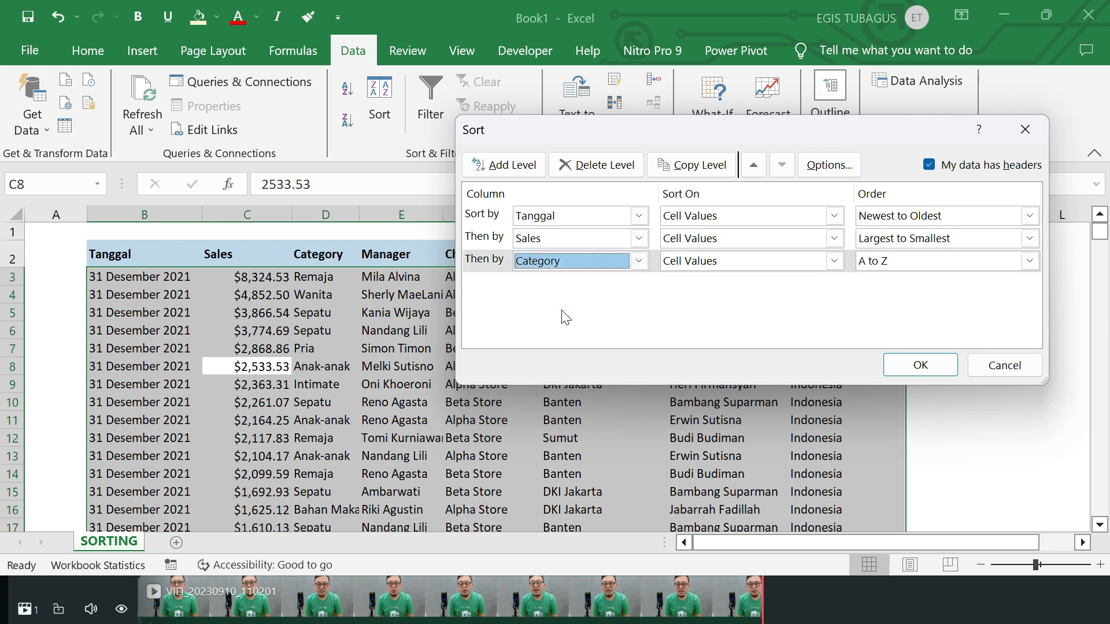
pyautogui.click(753, 165)
pyautogui.click(752, 166)
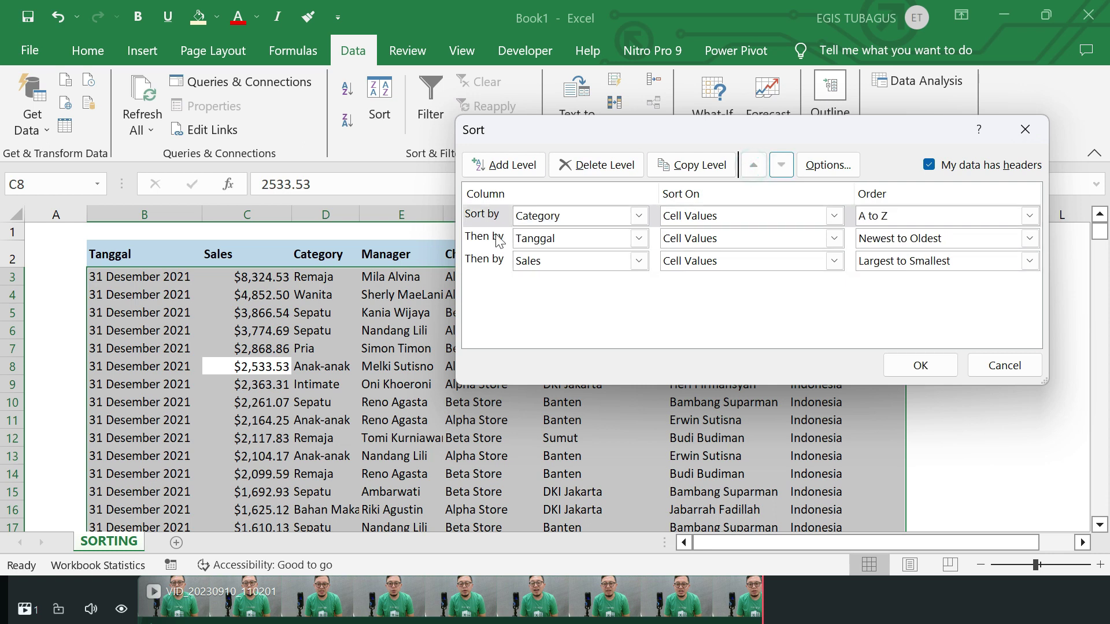
# Step: Move Tanggal below Sales to the last level, apply, and review the Category values
pyautogui.click(561, 268)
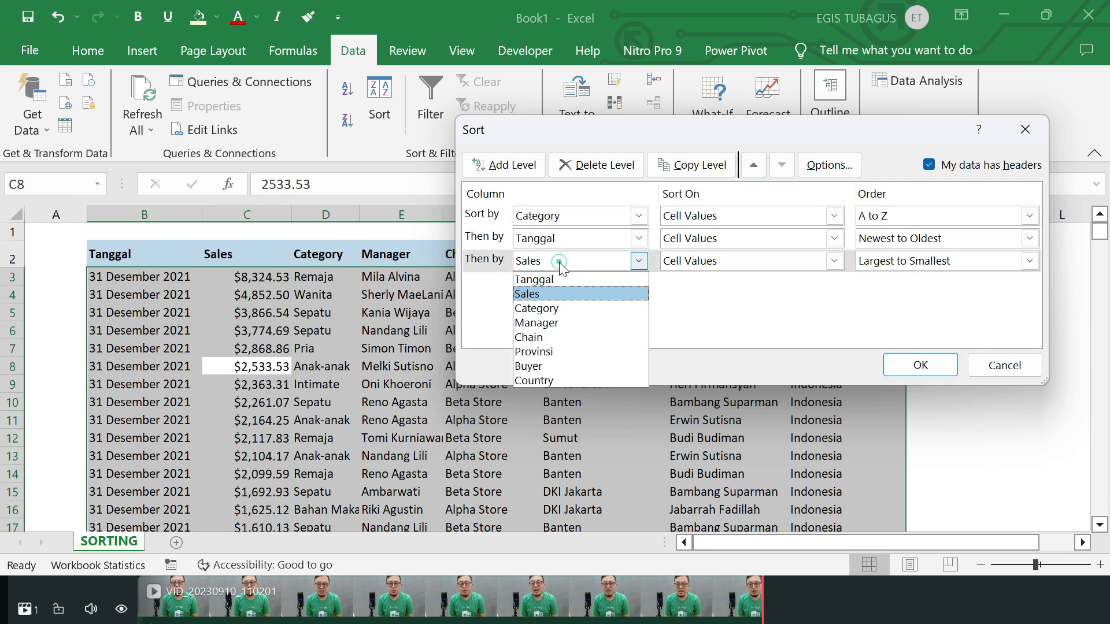
pyautogui.click(559, 262)
pyautogui.click(575, 237)
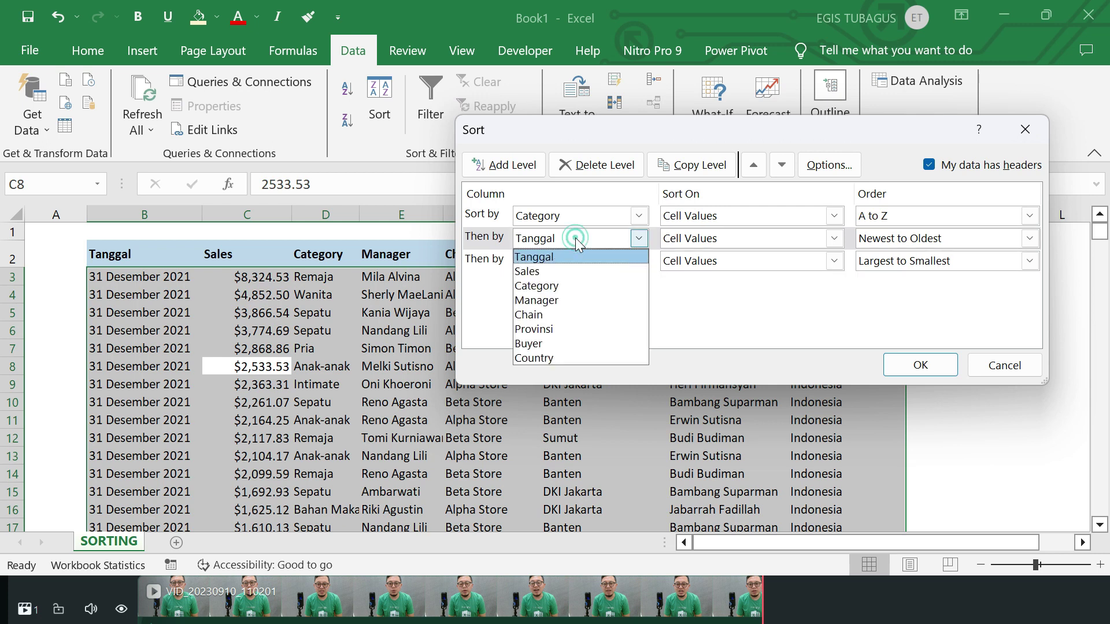
pyautogui.click(783, 177)
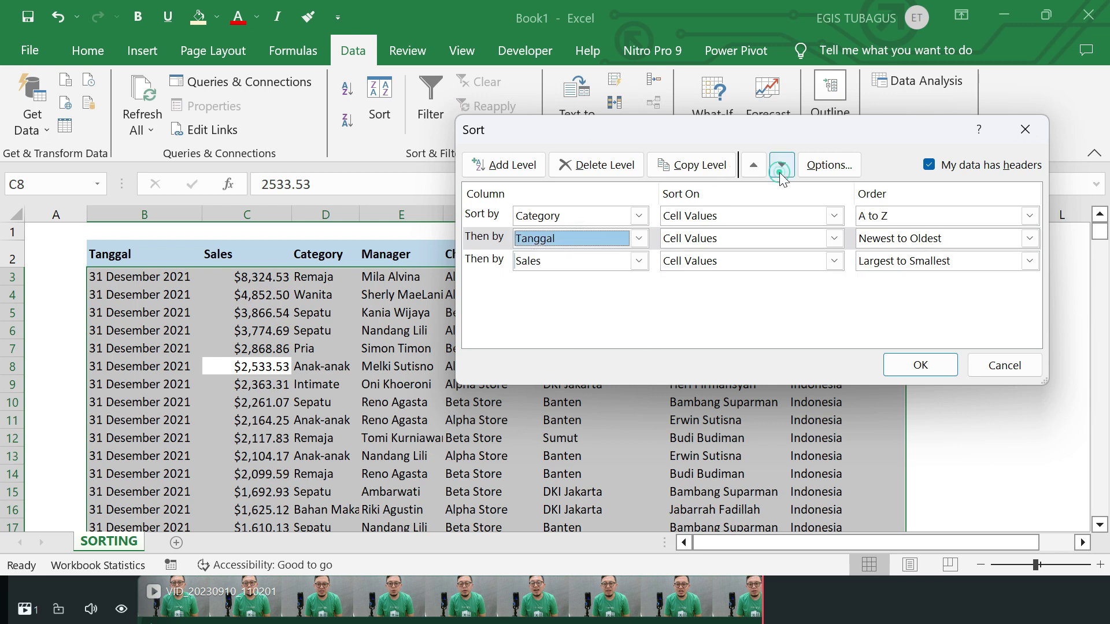
pyautogui.click(780, 172)
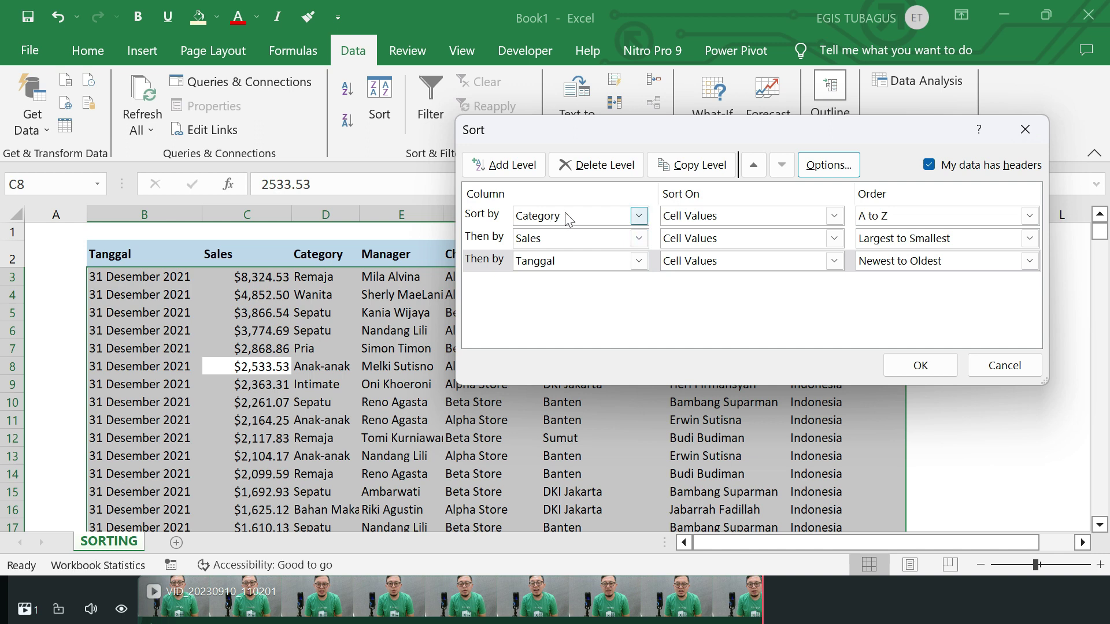
pyautogui.click(913, 367)
pyautogui.moveTo(314, 279); pyautogui.dragTo(319, 492)
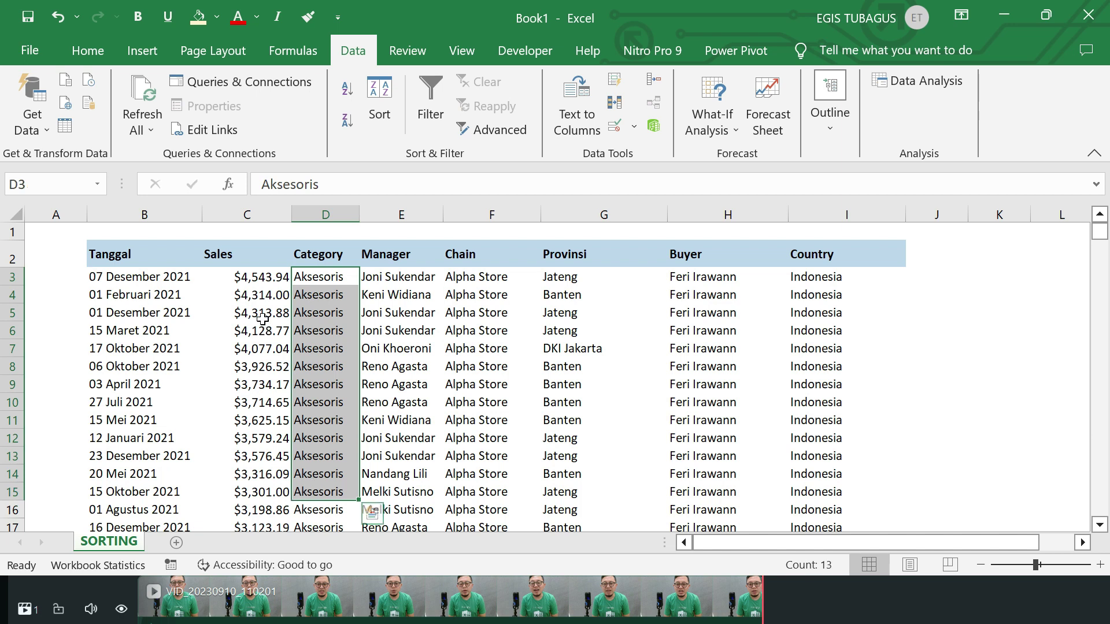
pyautogui.moveTo(249, 277); pyautogui.dragTo(249, 491)
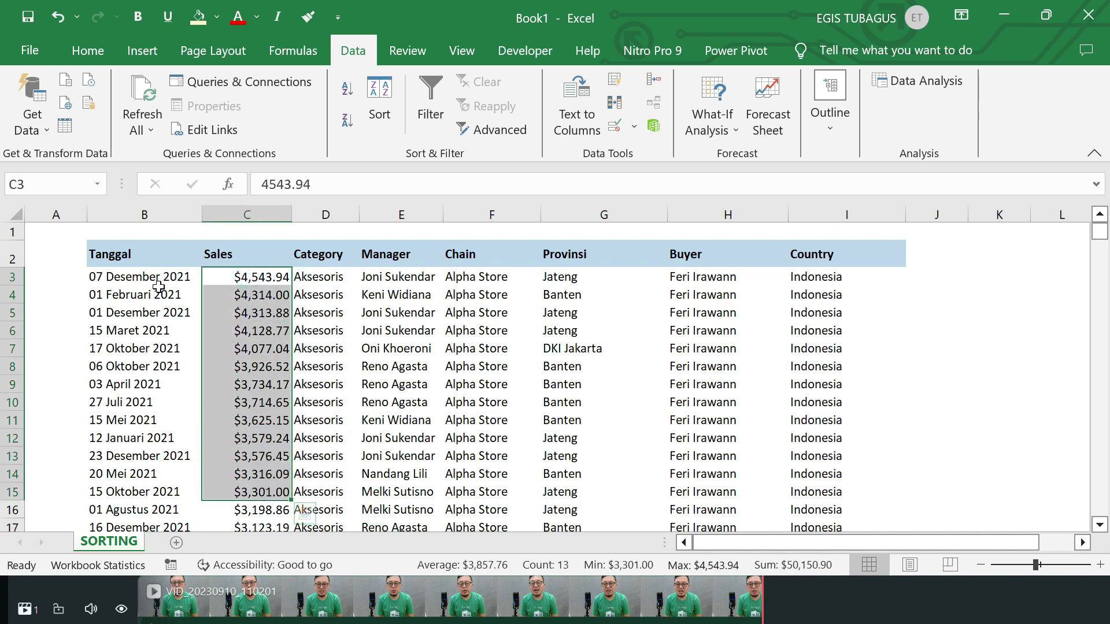
pyautogui.moveTo(160, 295); pyautogui.dragTo(157, 438)
pyautogui.click(247, 424)
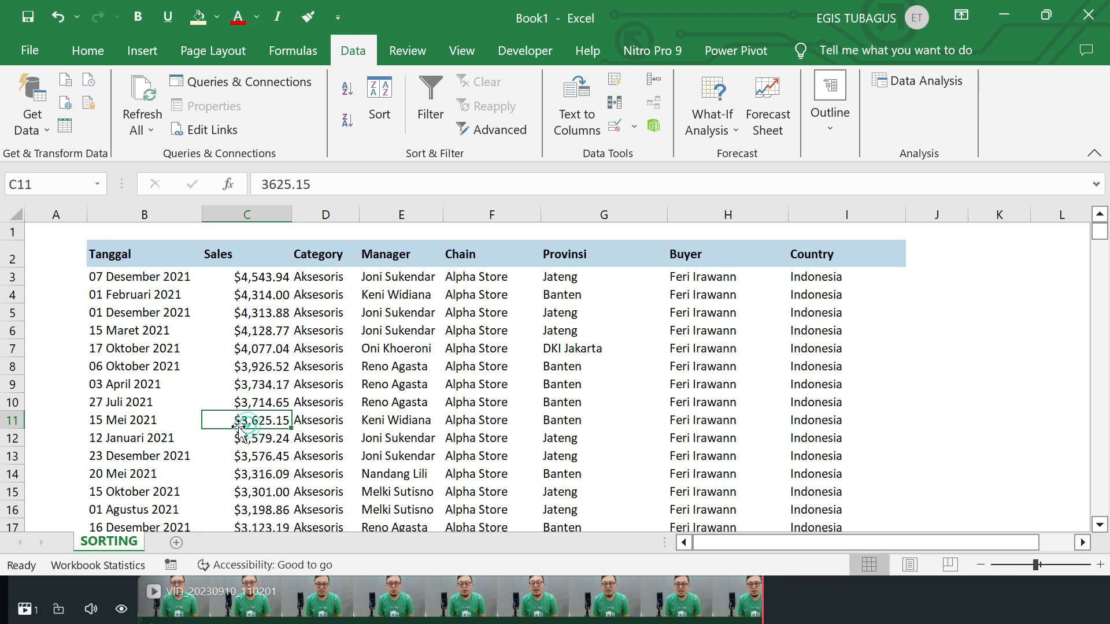